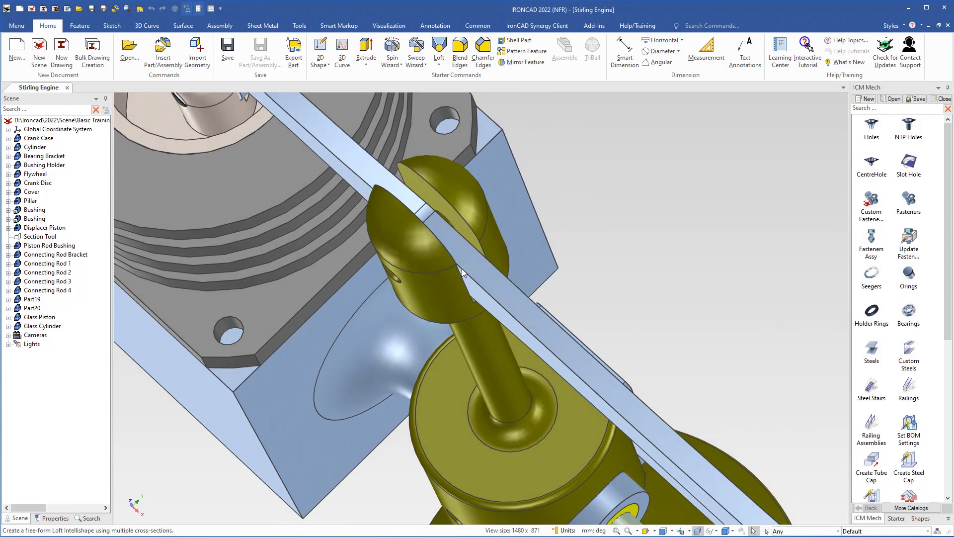
Centre Connecting Rod 3 in the piston rod fork's slot with the TriBall, using the midpoint between the slot's inner face and a point
click(471, 267)
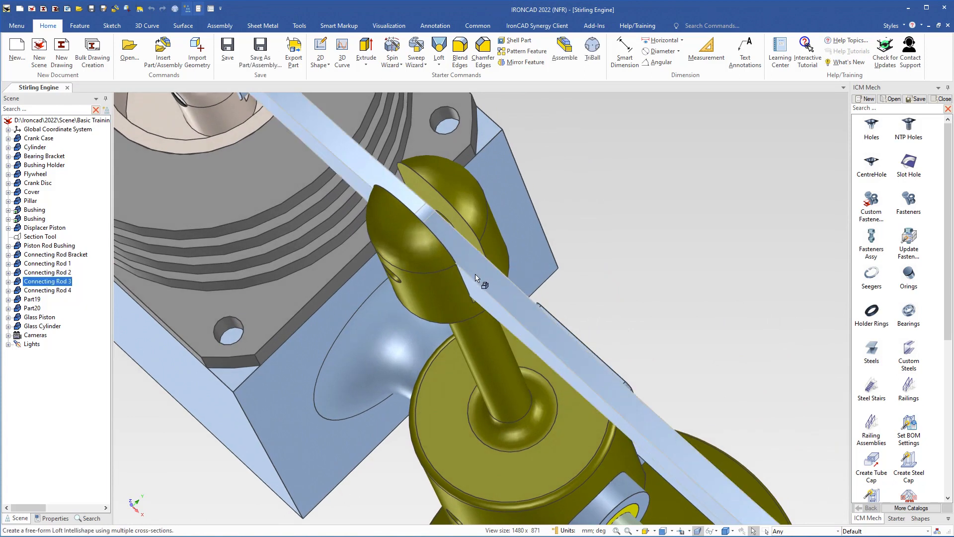
key(F10)
middle_drag(431, 252, 423, 272)
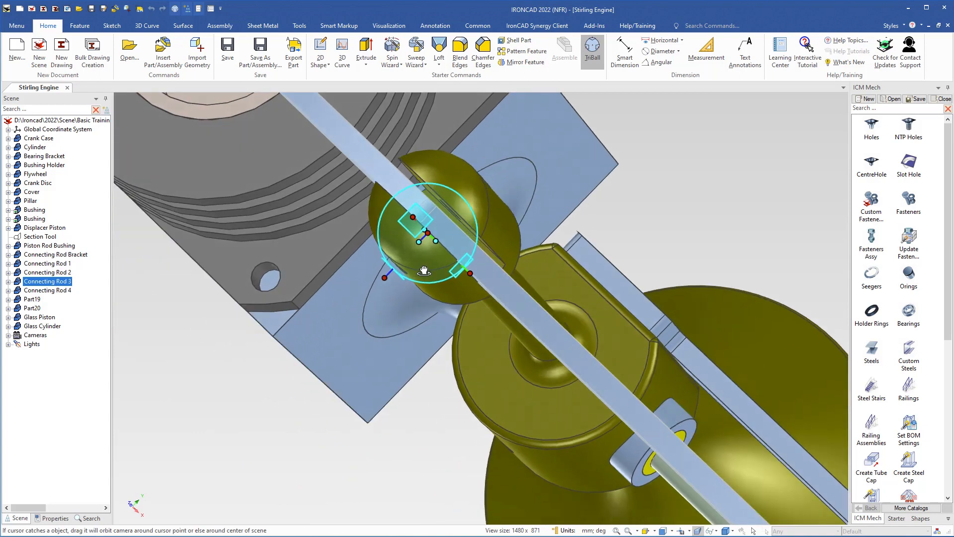
scroll(430, 242, up, 3)
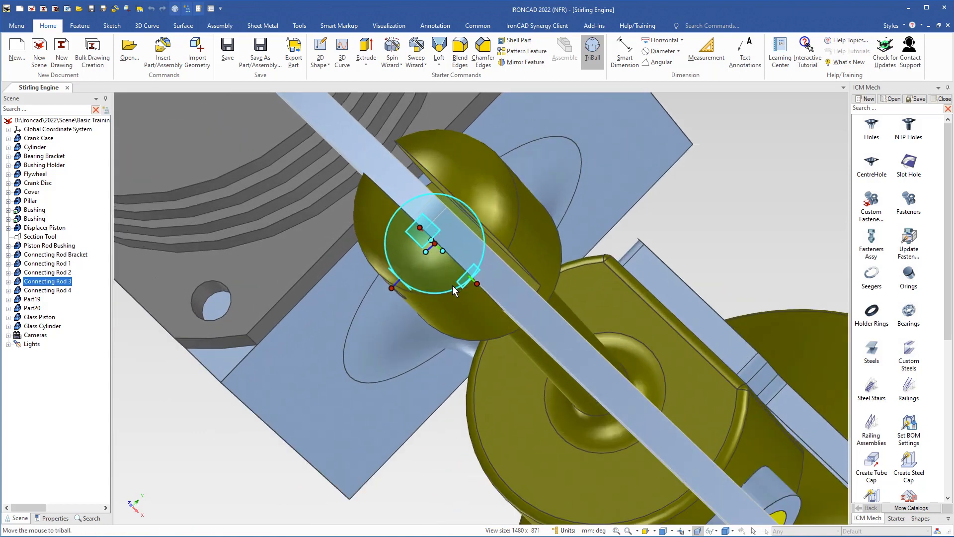
middle_drag(442, 298, 402, 302)
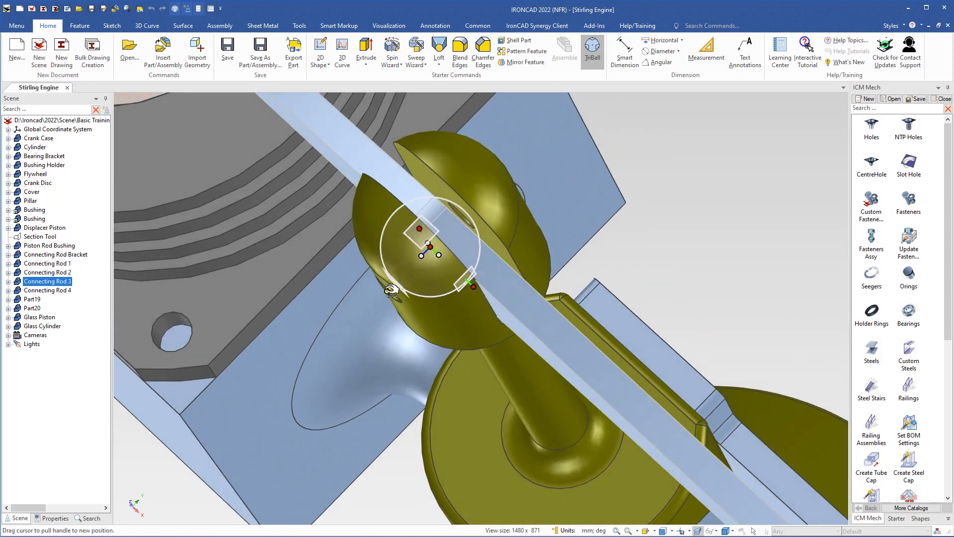
right_click(390, 290)
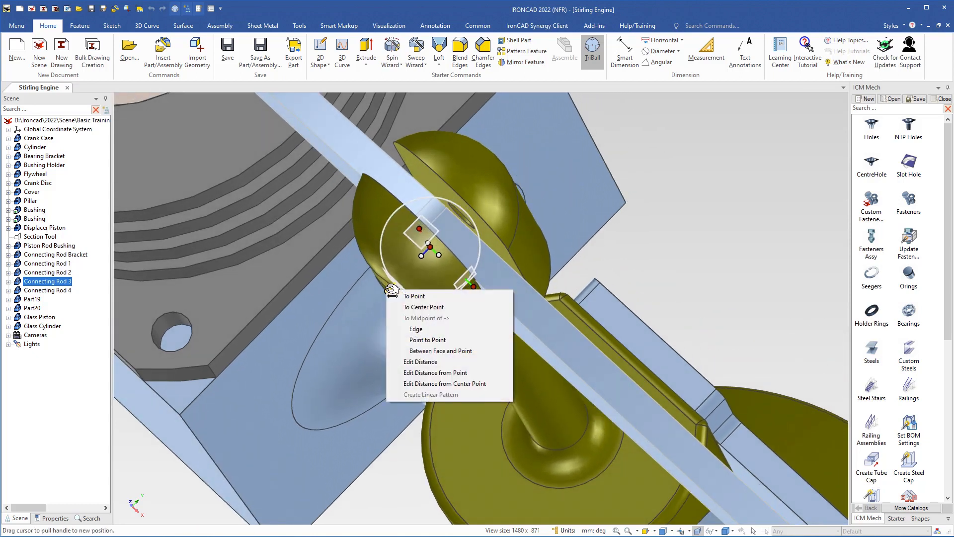
click(427, 350)
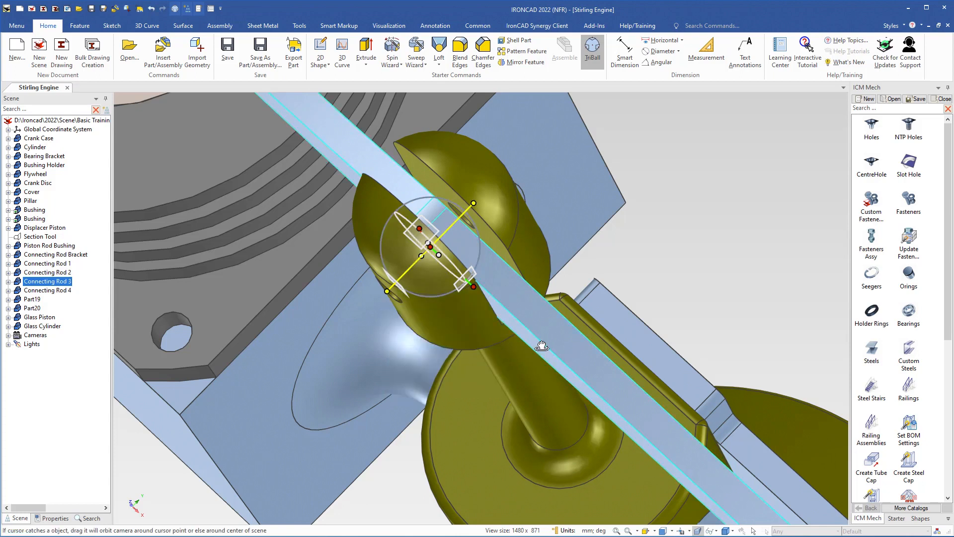
middle_drag(544, 347, 448, 302)
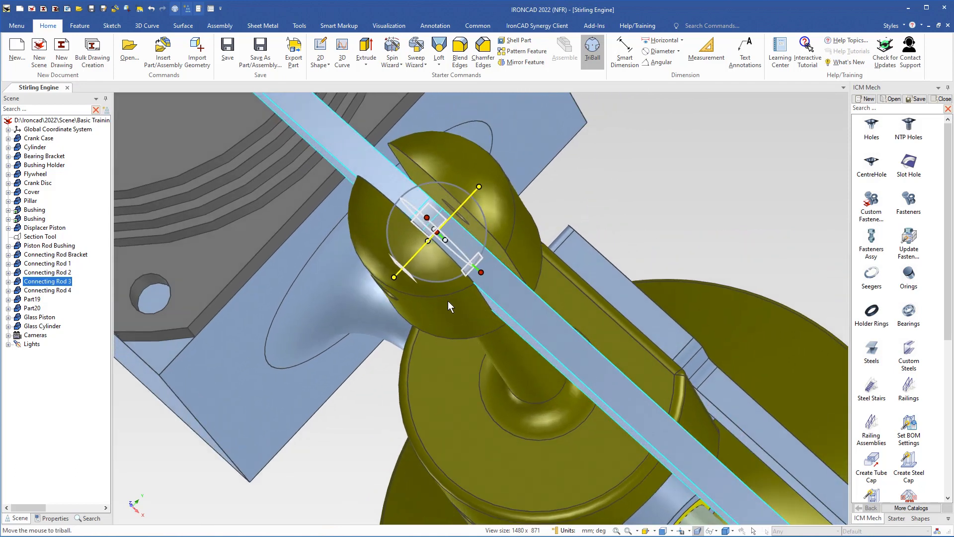
right_click(395, 277)
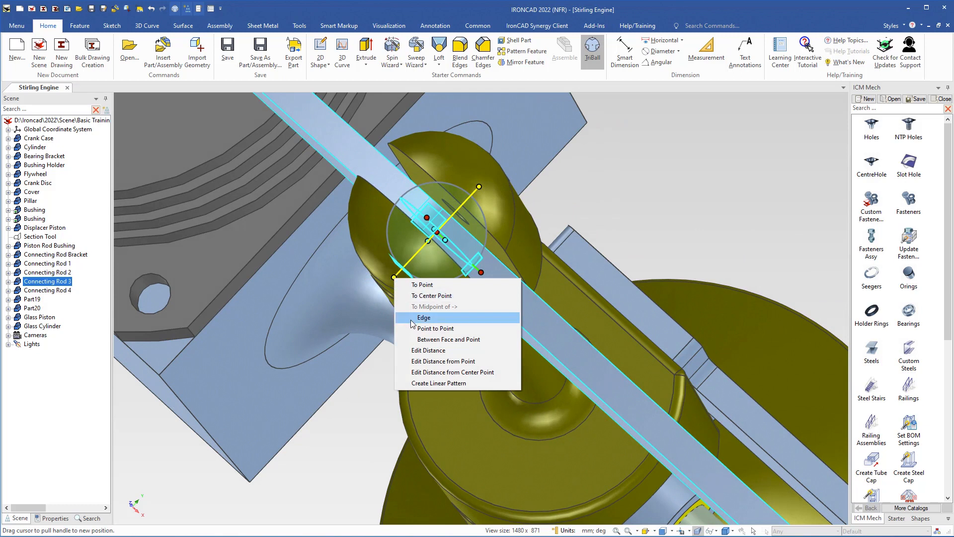
click(432, 339)
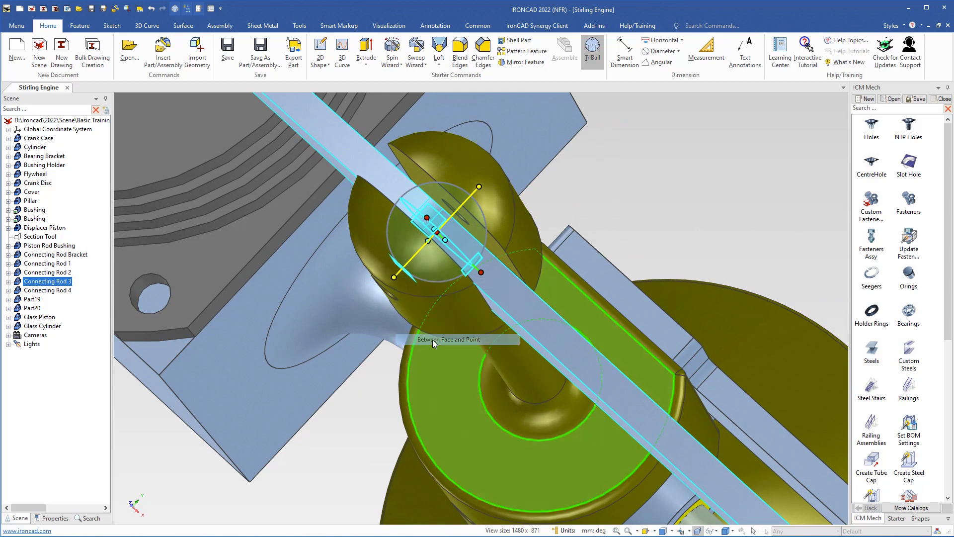
middle_drag(447, 298, 419, 189)
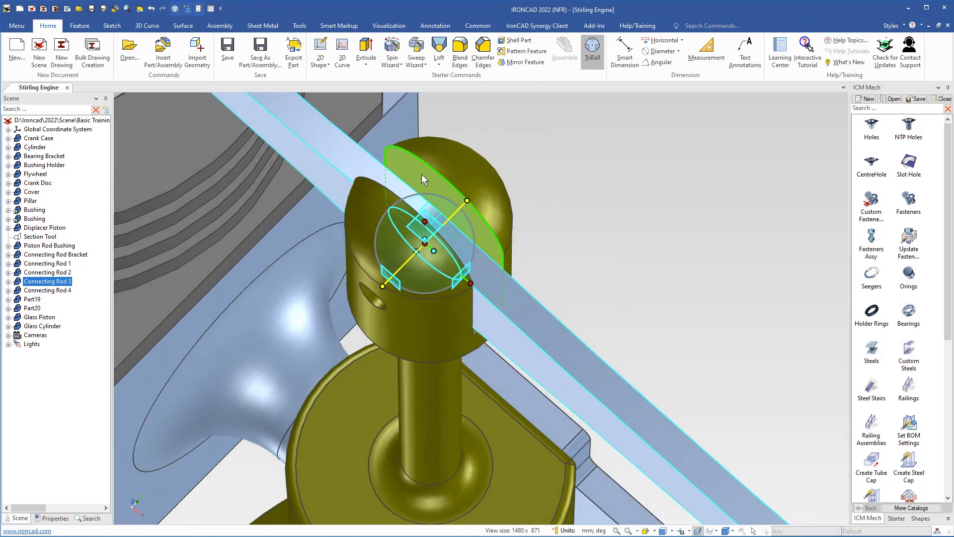
click(393, 192)
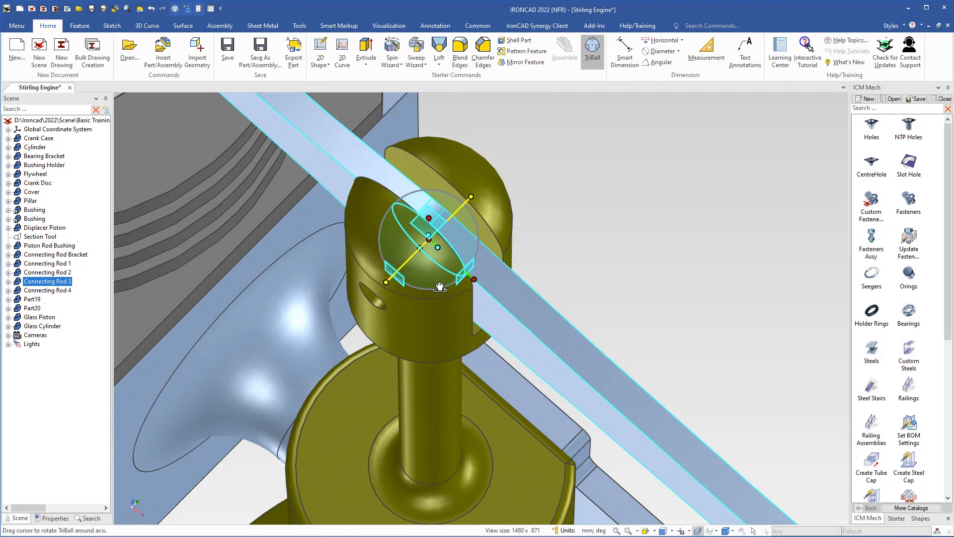
middle_drag(440, 287, 441, 300)
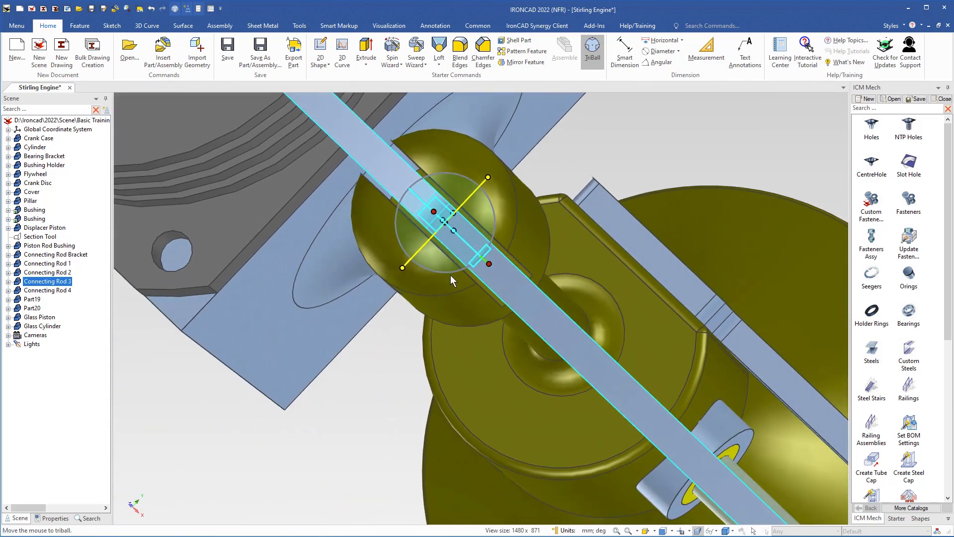
key(F10)
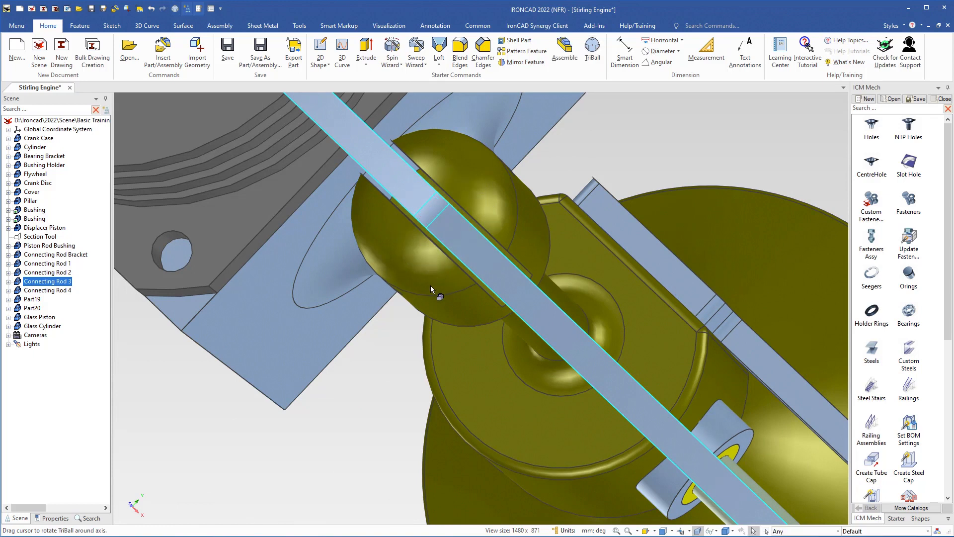
Move Connecting Rod 4 along its thickness axis with the TriBall to a point on the adjoining Connecting Rod 3
shift+middle_drag(349, 214, 596, 516)
shift+middle_drag(413, 343, 433, 363)
middle_drag(373, 239, 351, 306)
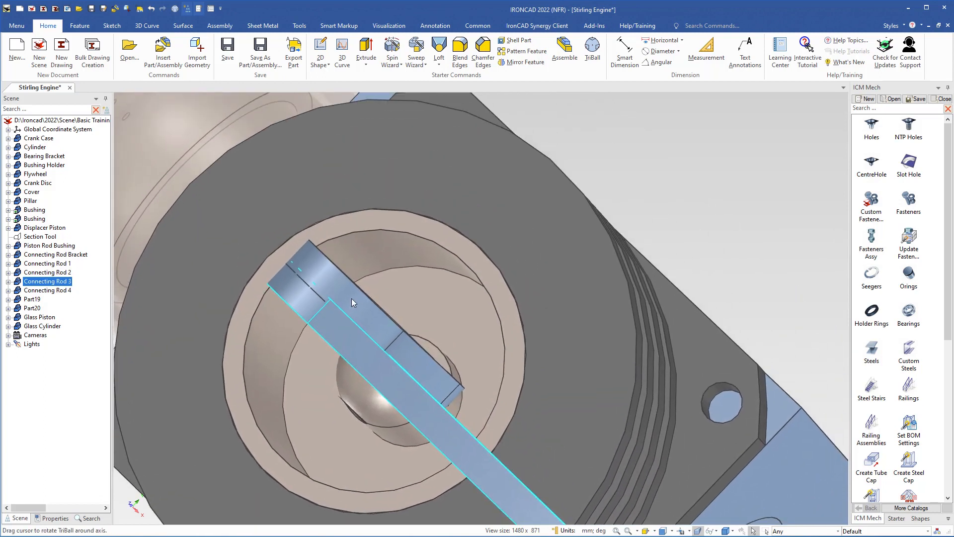
click(351, 298)
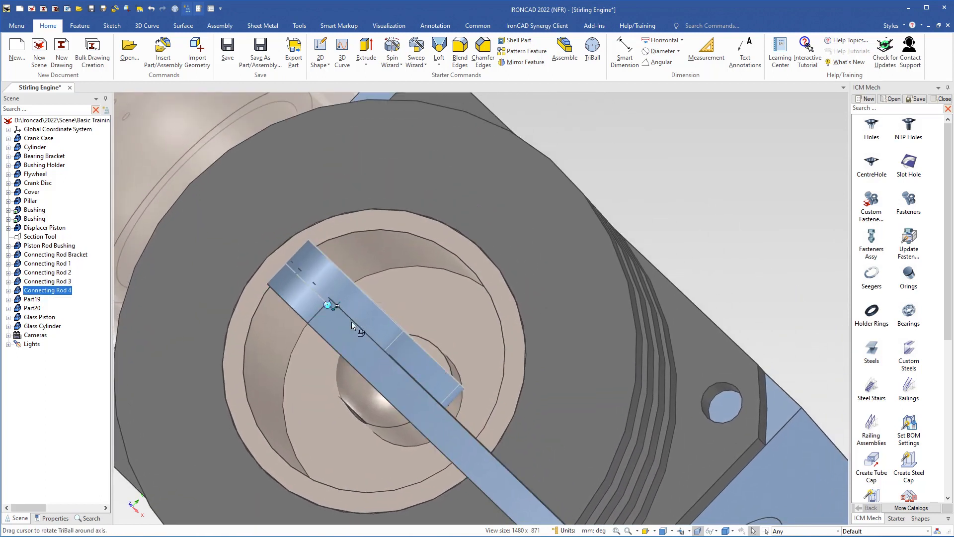
middle_drag(351, 321, 355, 341)
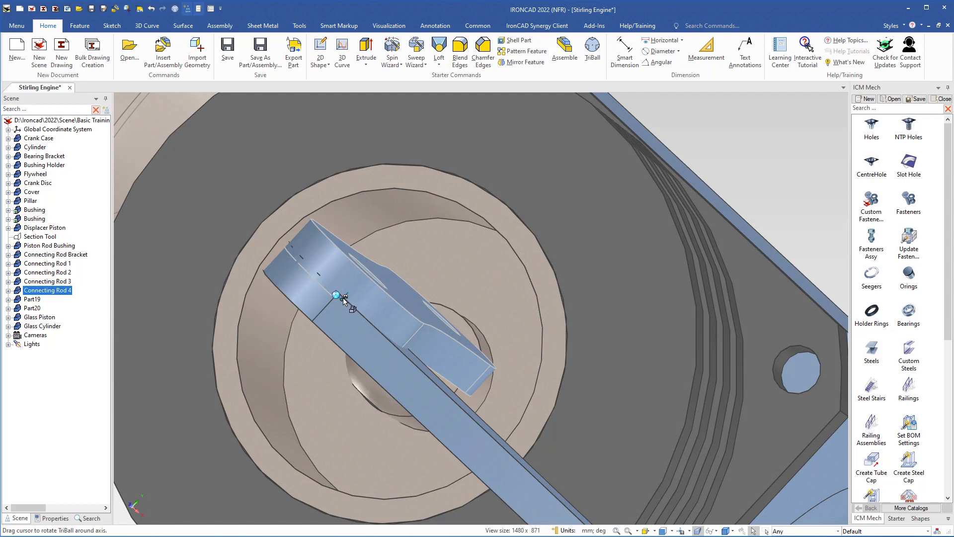
key(F10)
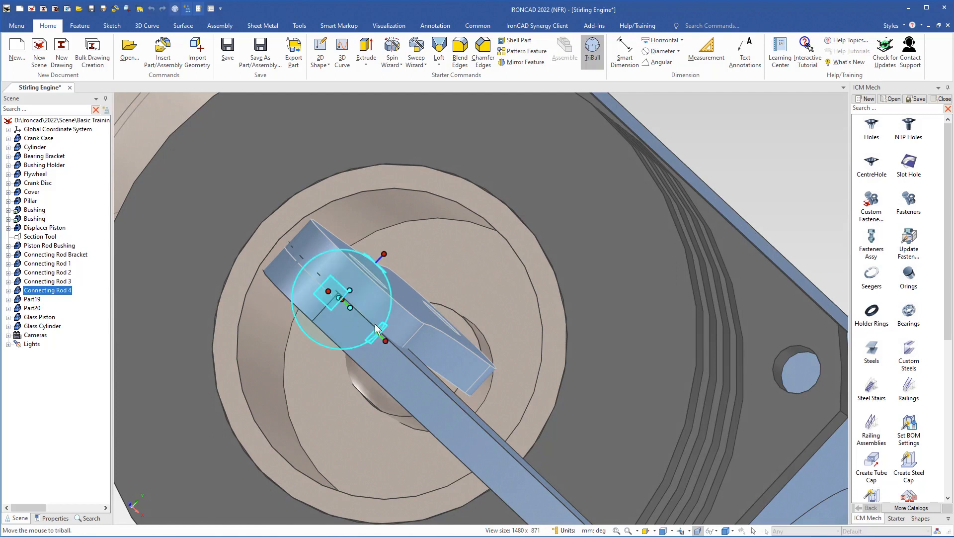
right_click(386, 254)
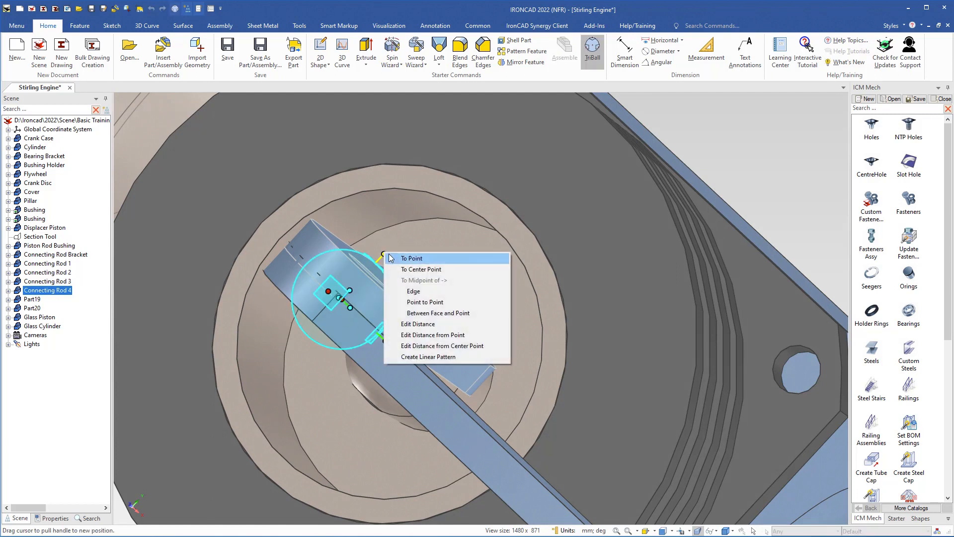
click(410, 258)
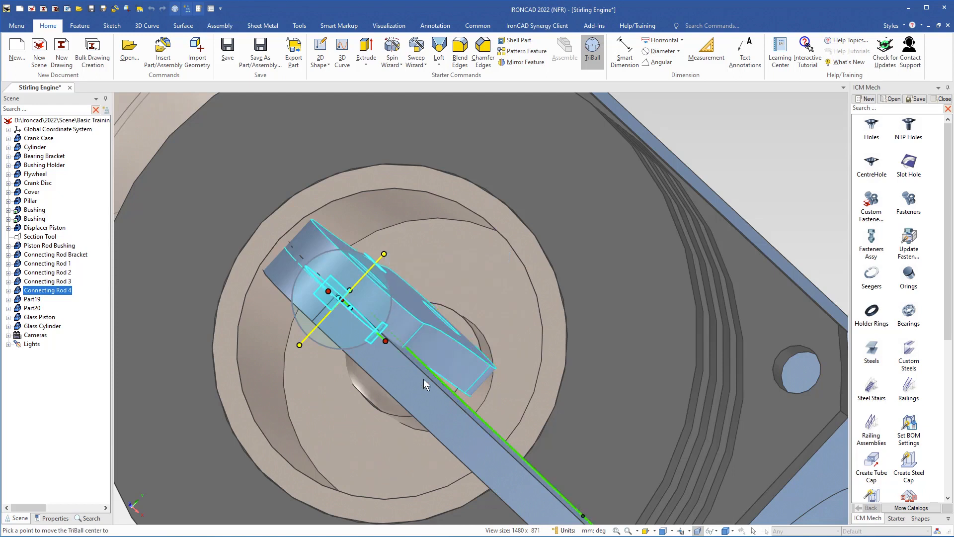
click(435, 367)
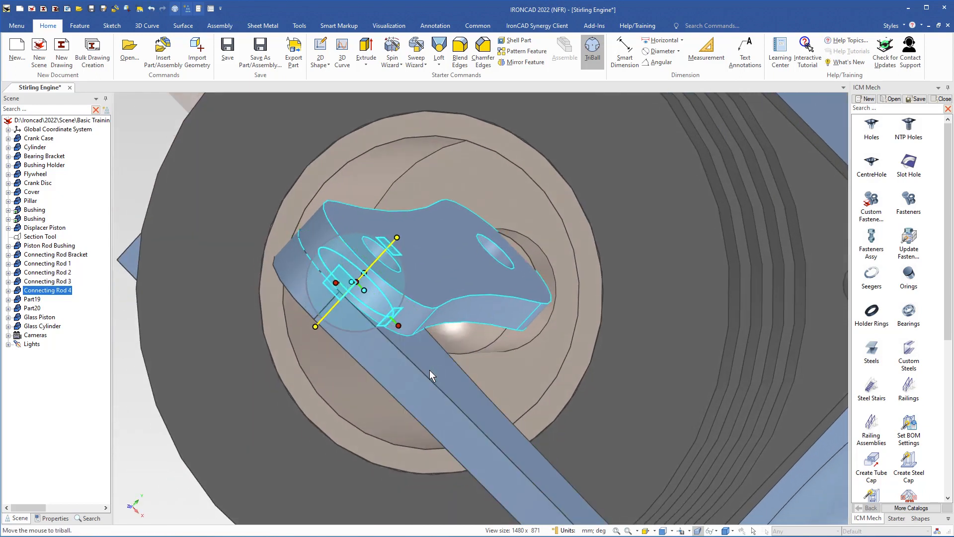
middle_drag(379, 339, 398, 365)
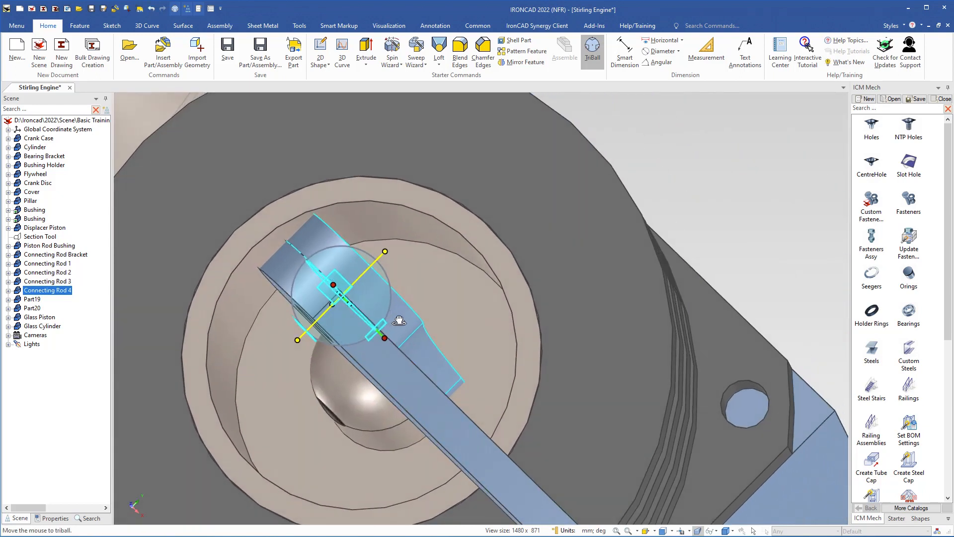
key(space)
Isolate Connecting Rod 4 and Part20 by hiding all other parts of the engine
middle_drag(452, 469, 384, 295)
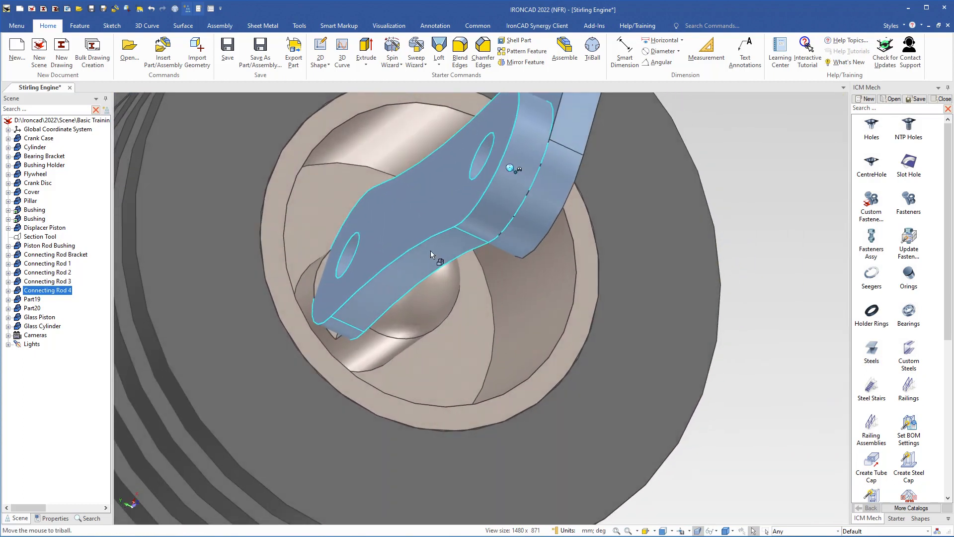
shift+click(421, 311)
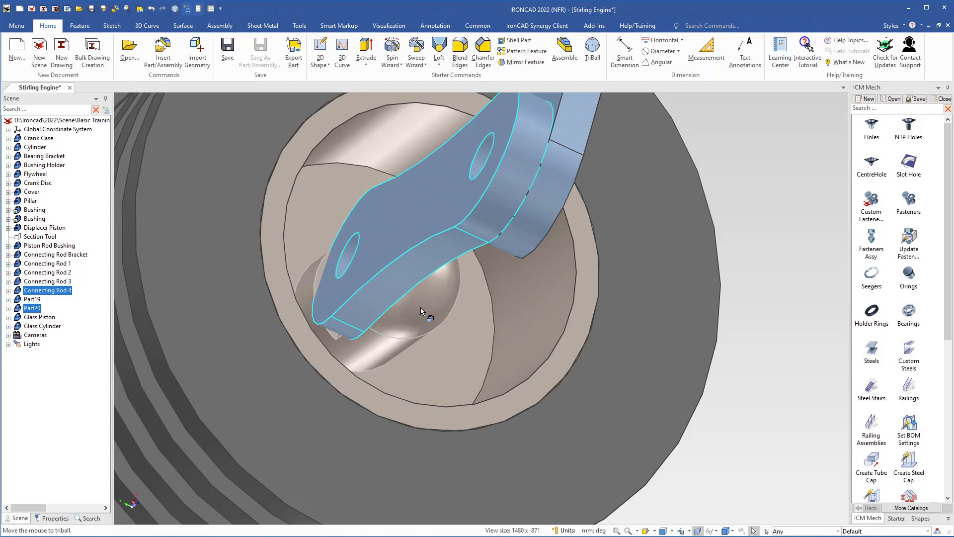
key(ctrl+h)
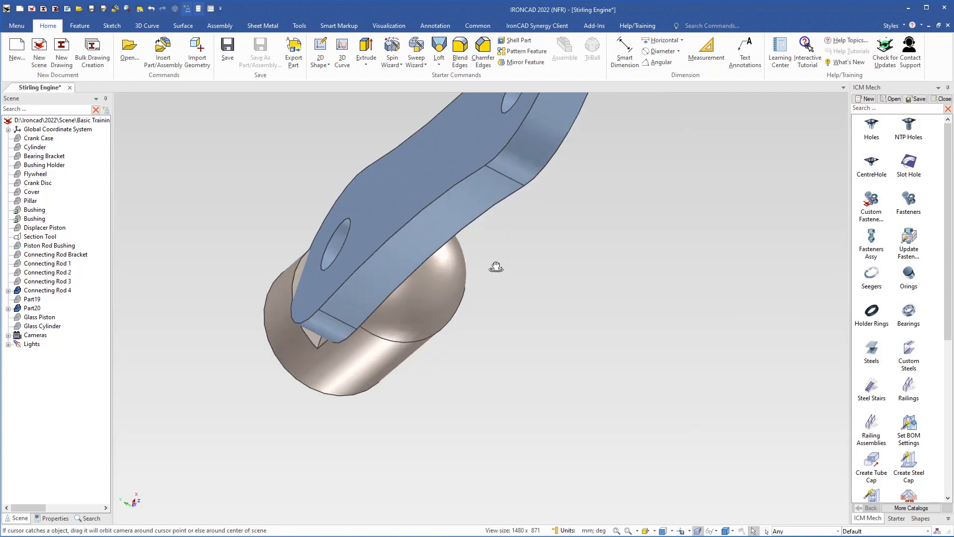
Resize the slot shape in Part20 to a width of 3,5 mm by snapping its side to Connecting Rod 4's face
middle_drag(333, 315, 416, 297)
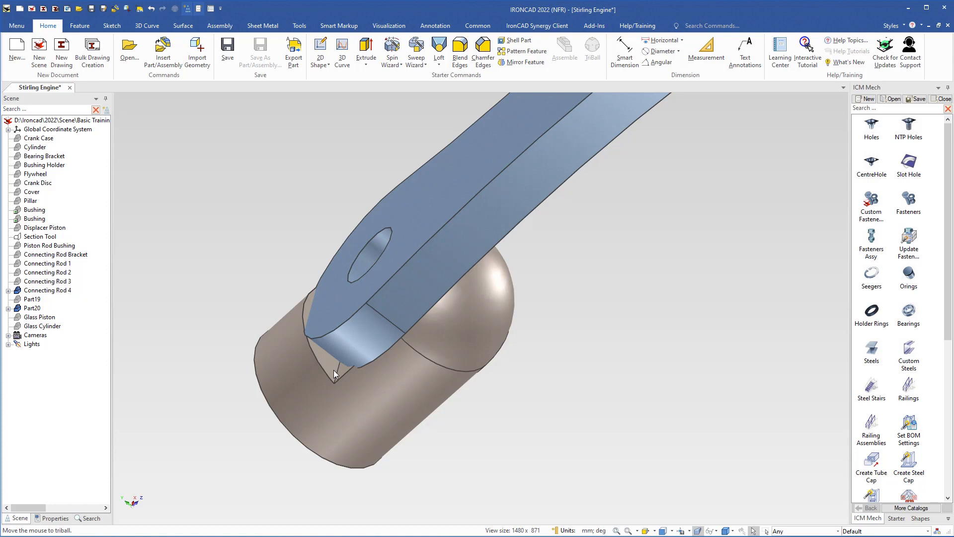
key(alt)
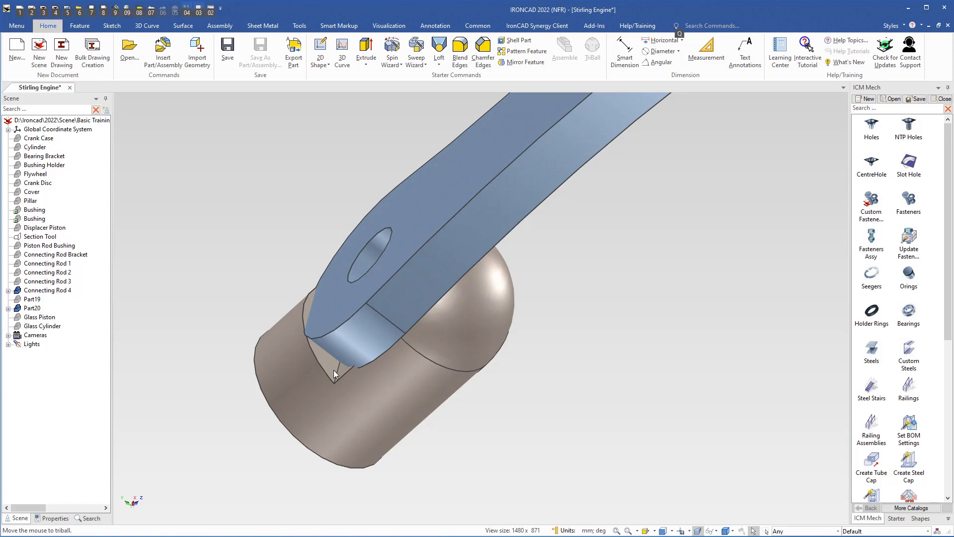
key(0)
key(4)
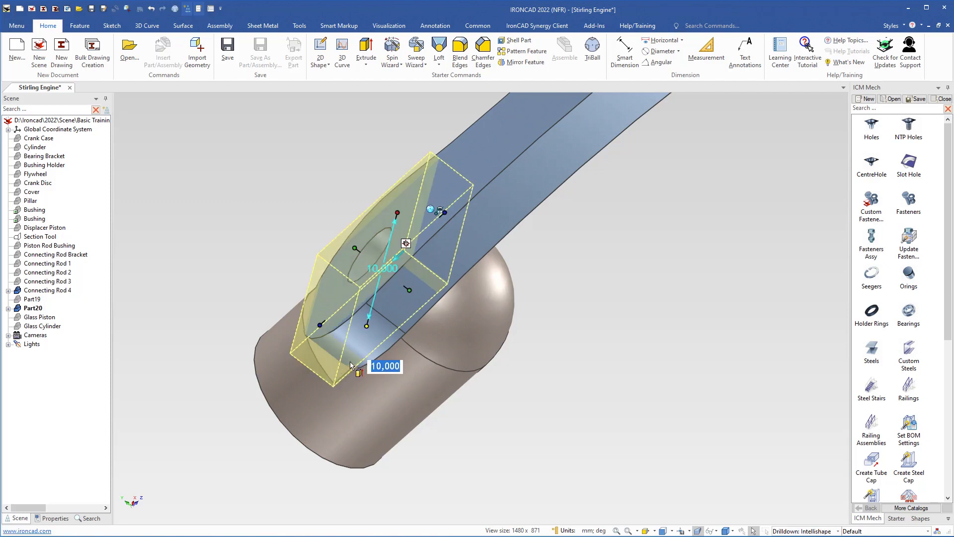
middle_drag(333, 370, 309, 353)
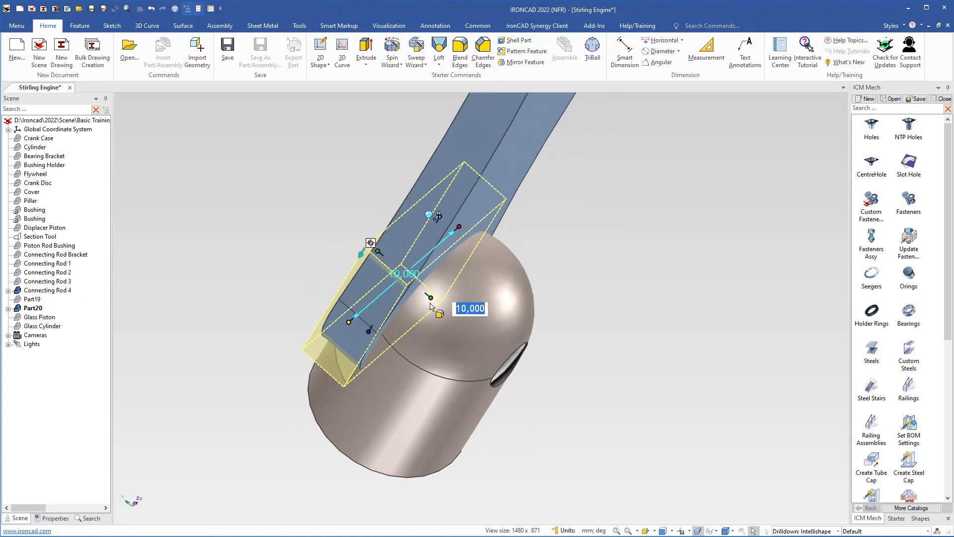
drag(442, 296, 444, 298)
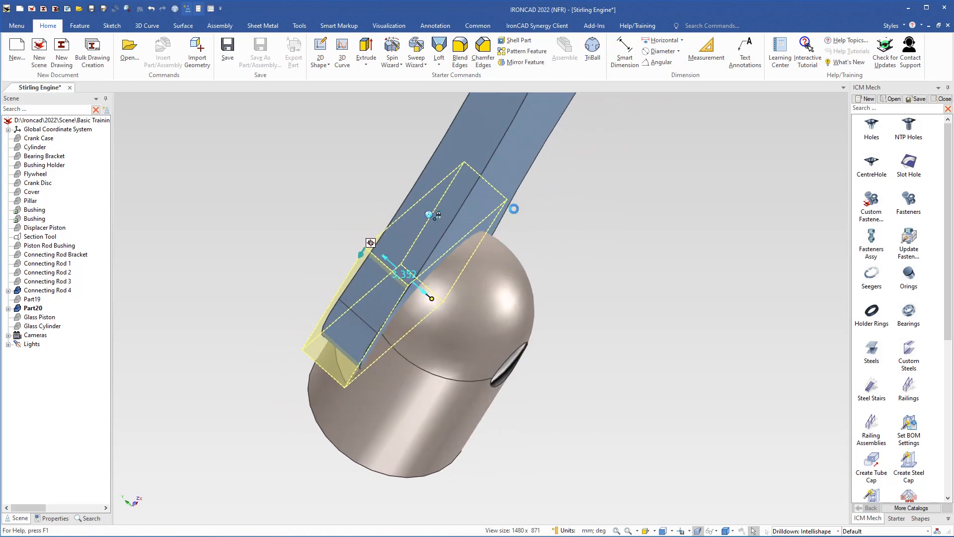
drag(513, 209, 506, 179)
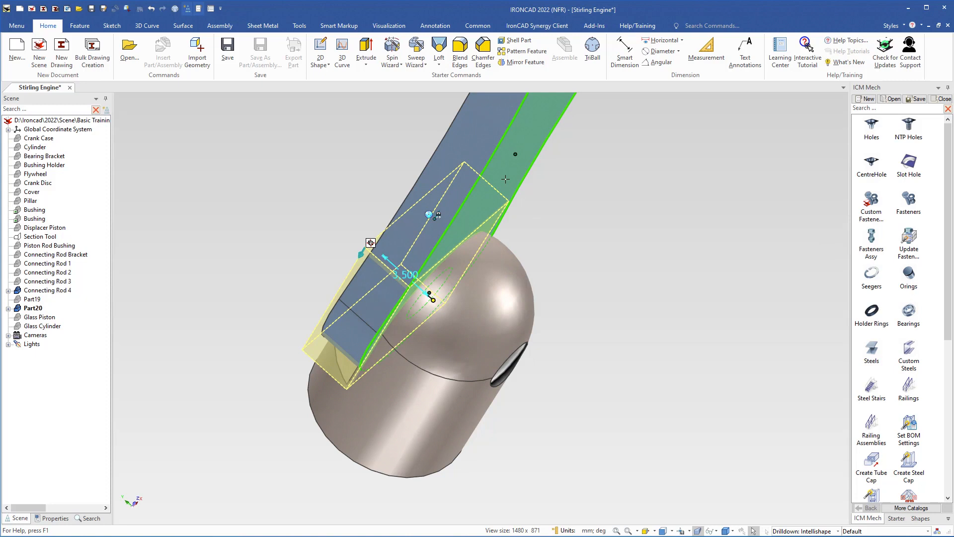
Extend the slot shape in Part20 past the rod's rounded end and set its depth to 11,2 mm
middle_drag(421, 349, 469, 336)
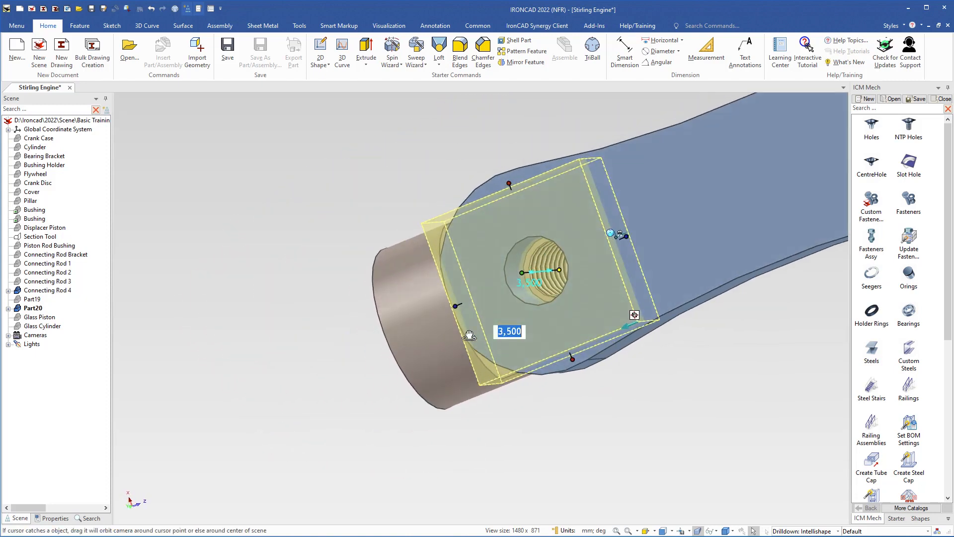
drag(455, 306, 437, 313)
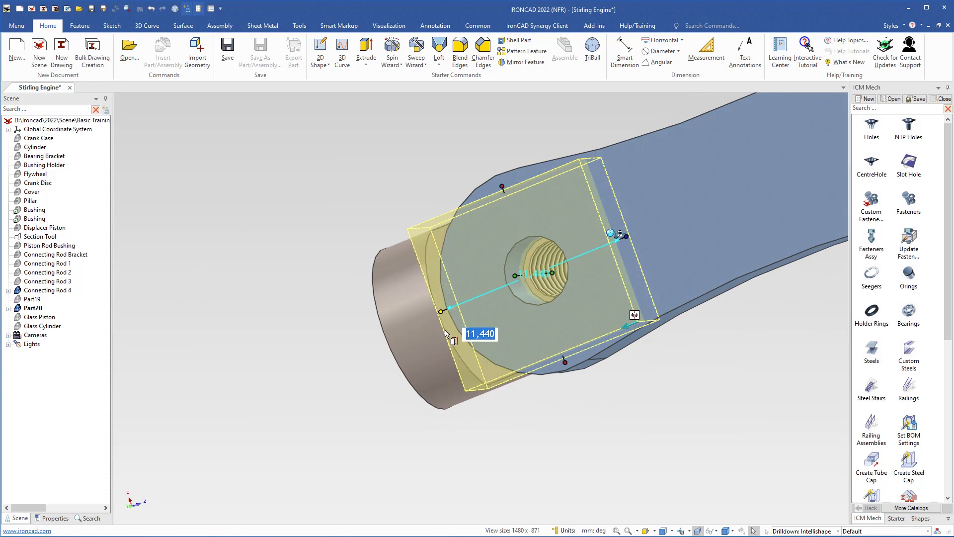
text(11,2)
key(Return)
middle_drag(446, 334, 347, 258)
click(401, 270)
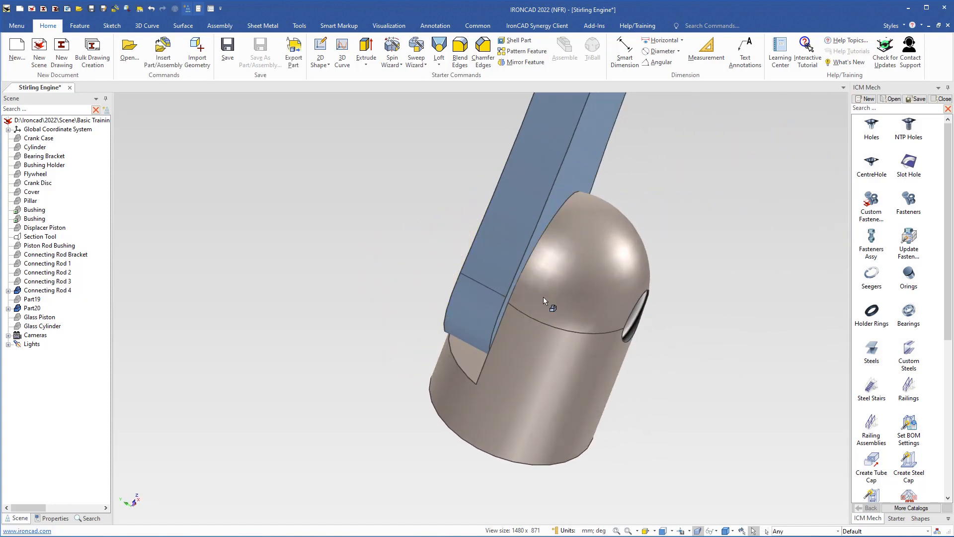
Show all hidden engine parts again and inspect the connecting rods around the crank pin
middle_drag(544, 297, 549, 324)
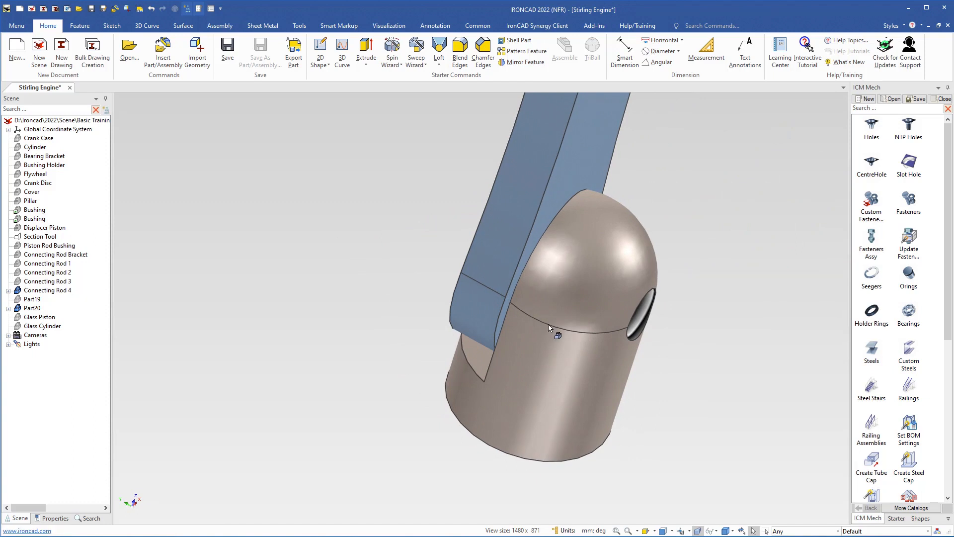
middle_drag(548, 328, 509, 319)
scroll(538, 291, down, 5)
middle_drag(562, 292, 529, 272)
scroll(531, 273, up, 3)
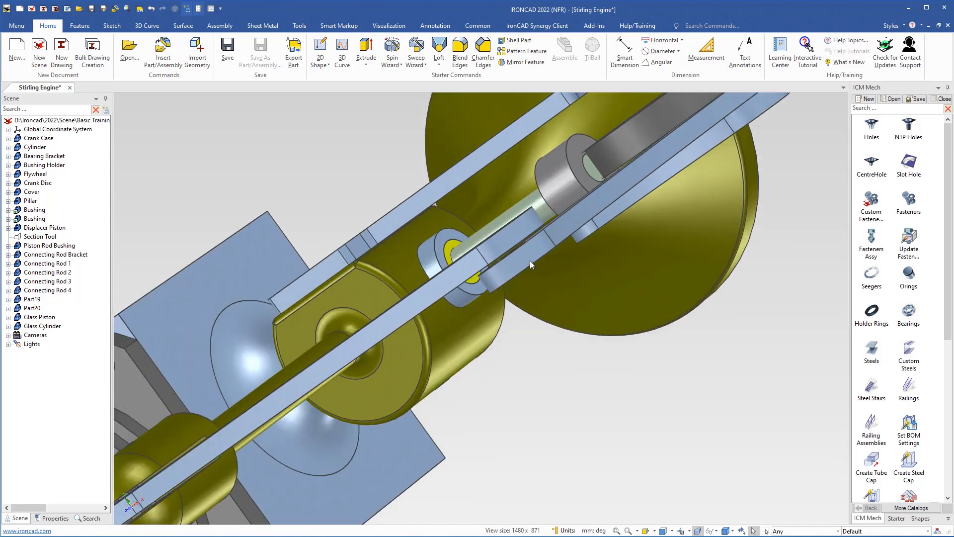
Move Connecting Rod 2 sideways with the TriBall to a point on its inner face beside the crank disc
click(530, 262)
shift+middle_drag(529, 263, 527, 359)
key(F10)
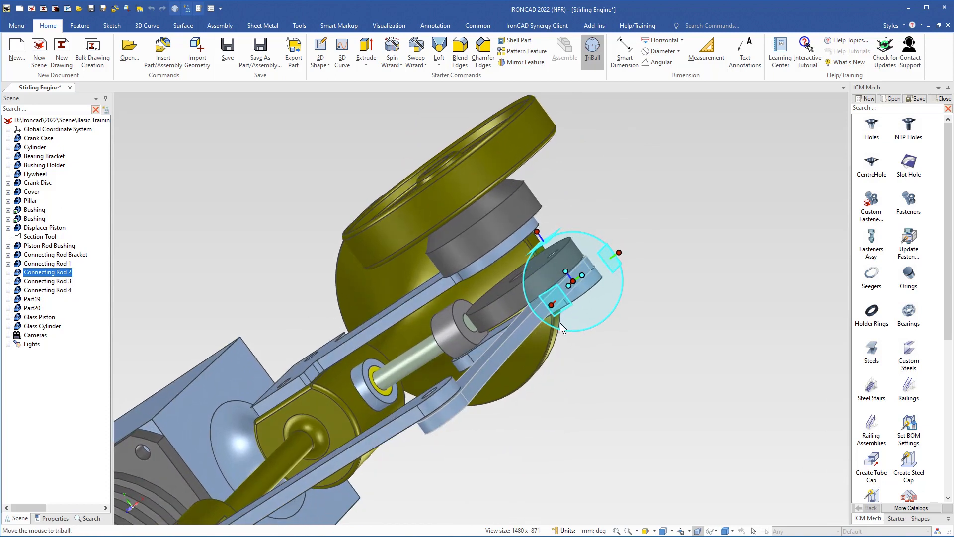
middle_drag(560, 323, 560, 271)
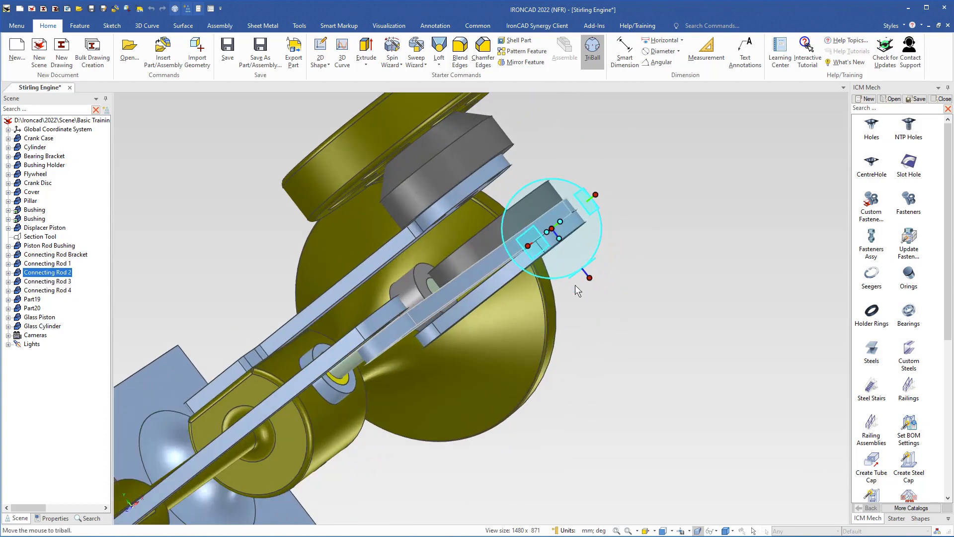
right_click(591, 277)
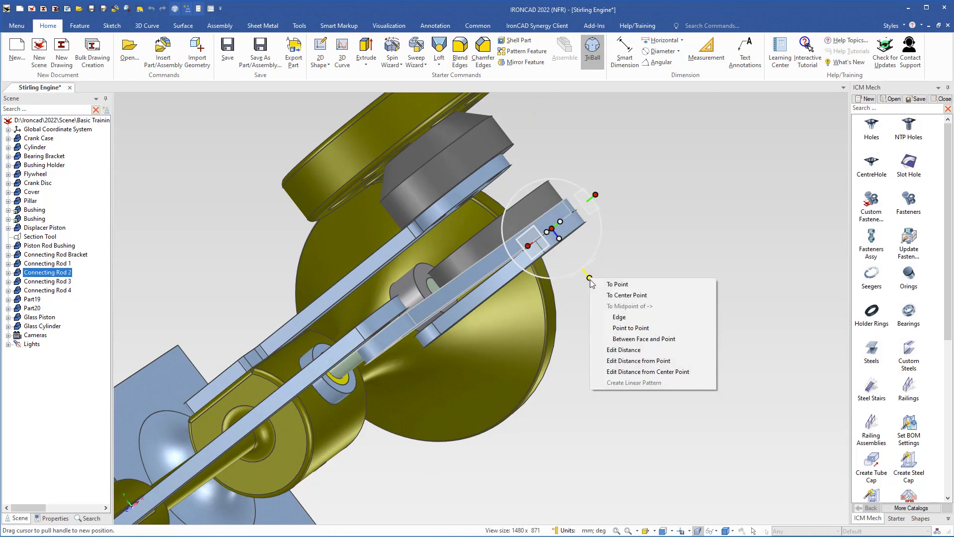
click(616, 285)
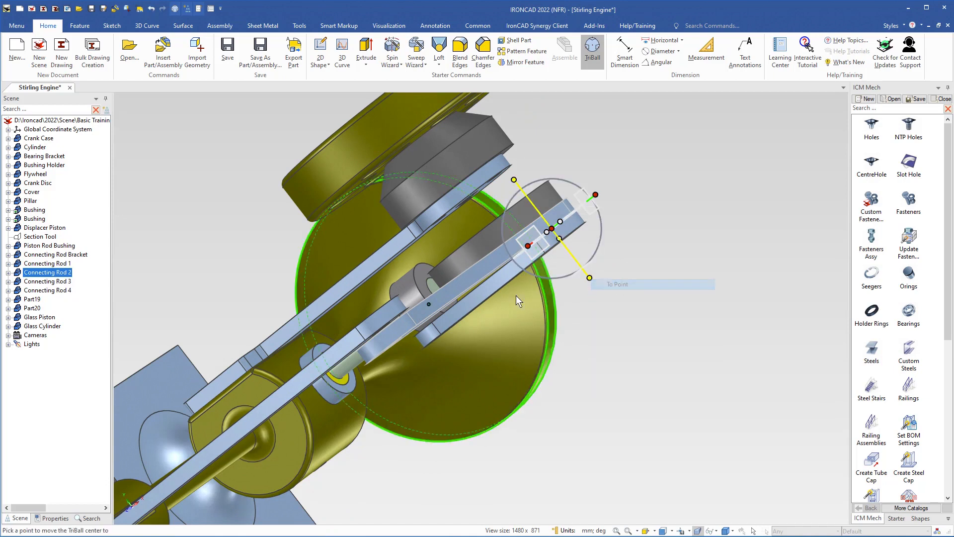
middle_drag(516, 295, 511, 298)
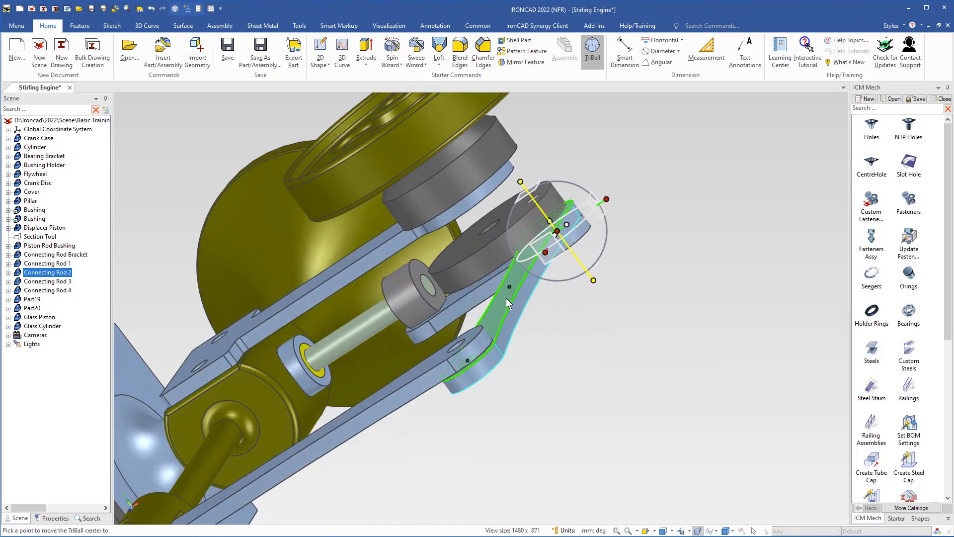
click(506, 297)
Align Connecting Rod 2 along its thickness axis with the flat side face of the long connecting rod at its upper joint
middle_drag(518, 320, 618, 329)
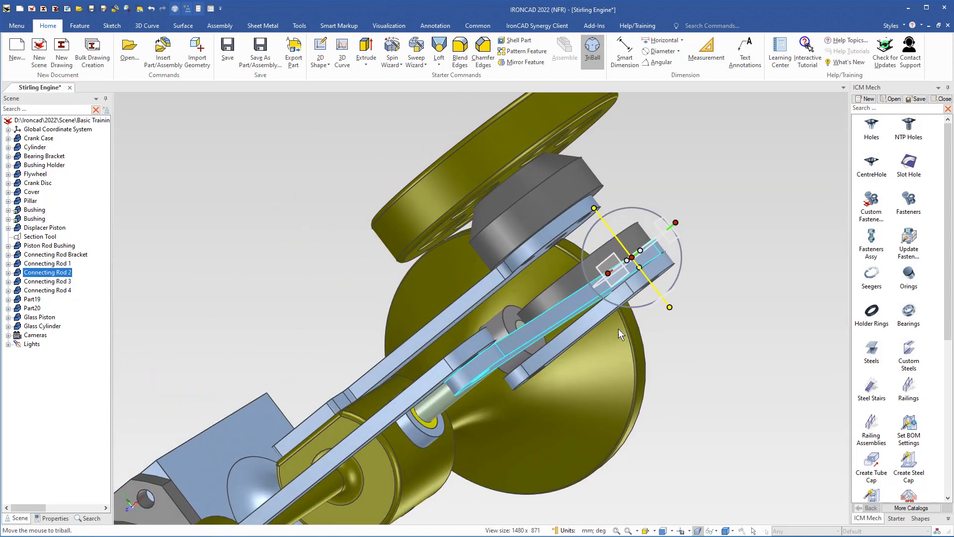
right_click(671, 307)
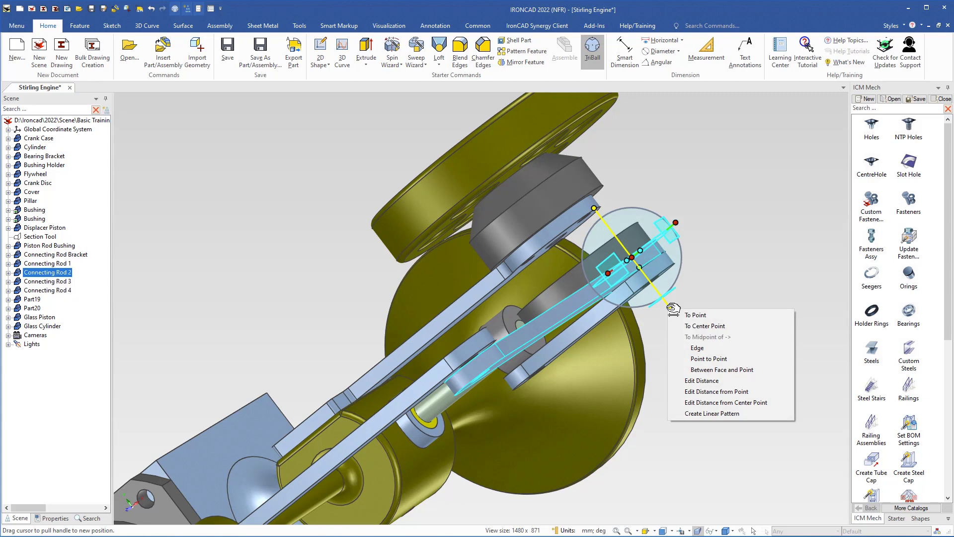
click(695, 315)
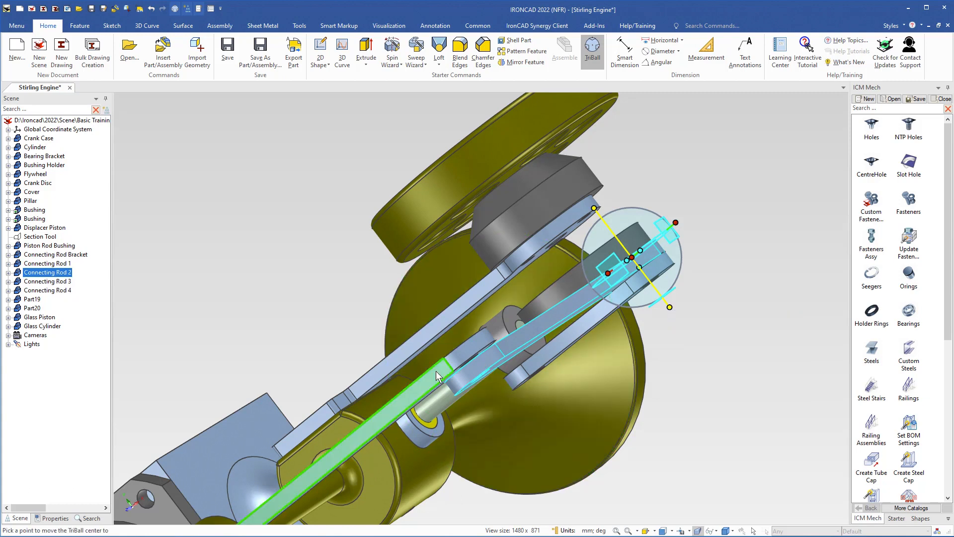
middle_drag(436, 371, 423, 419)
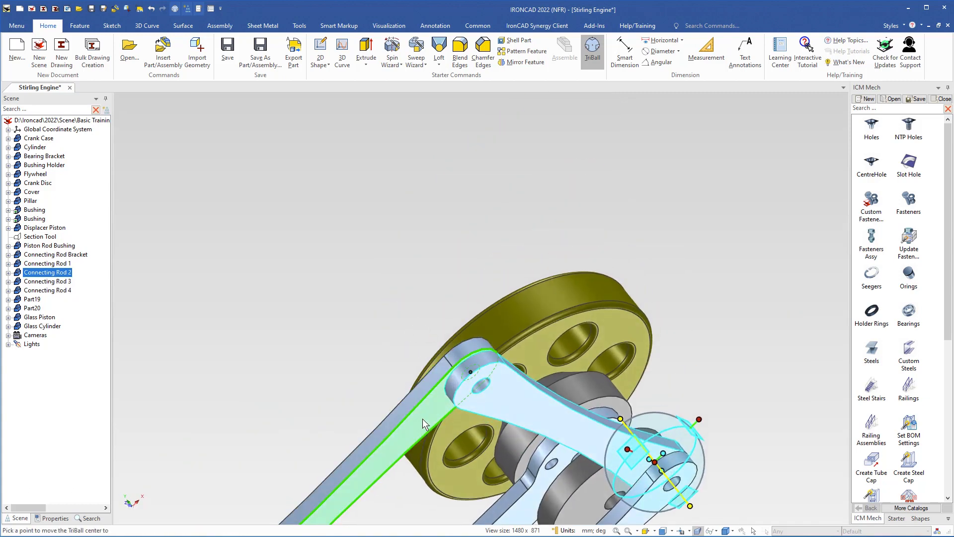
click(423, 419)
shift+middle_drag(496, 419, 403, 156)
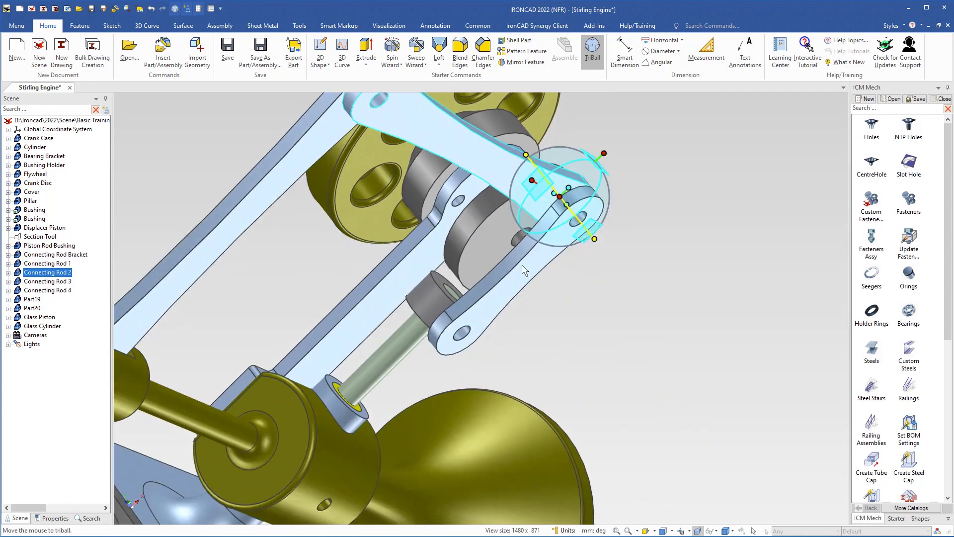
key(F10)
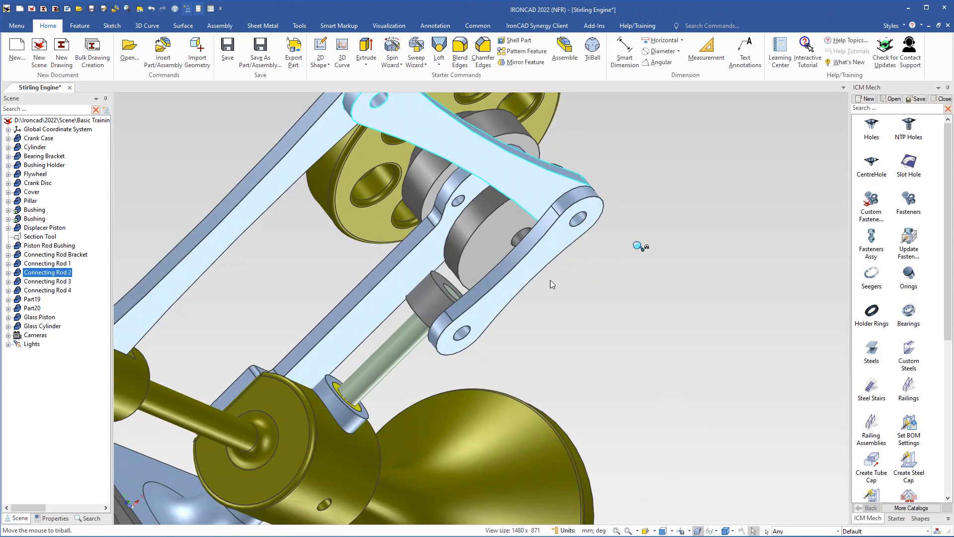
Select the Crank Disc and shift it along its axis with the TriBall to a point on the neighbouring connecting rod
middle_drag(550, 280, 488, 370)
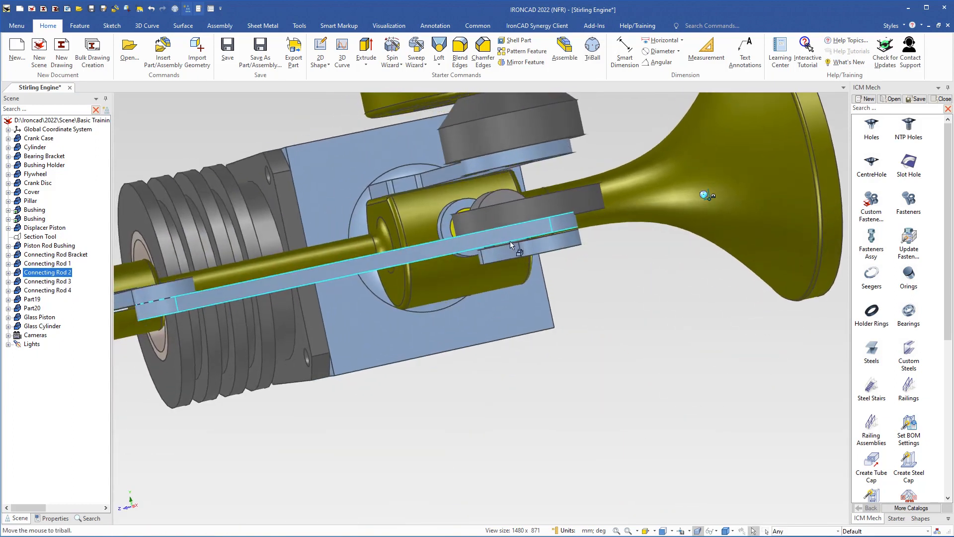
scroll(512, 244, up, 3)
middle_drag(424, 277, 412, 381)
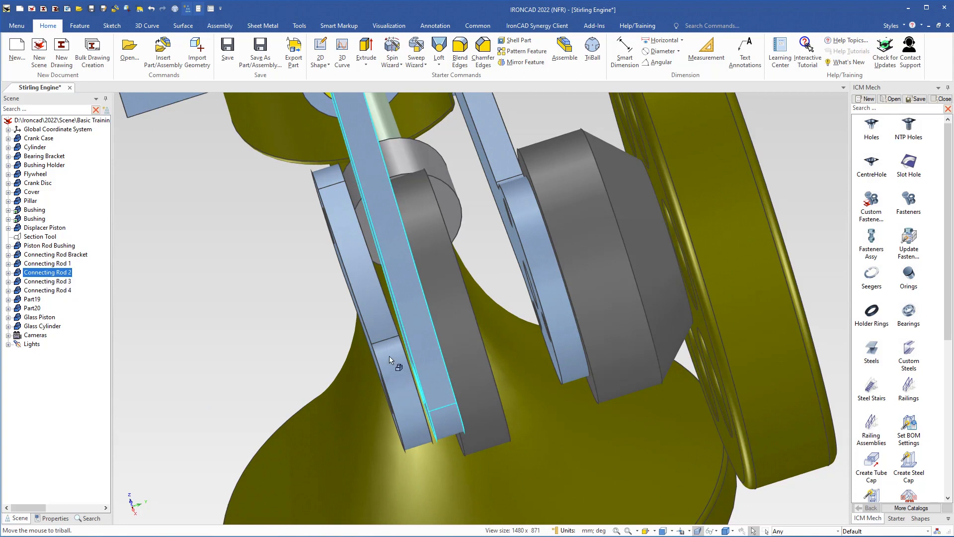
click(463, 355)
middle_drag(469, 387, 463, 398)
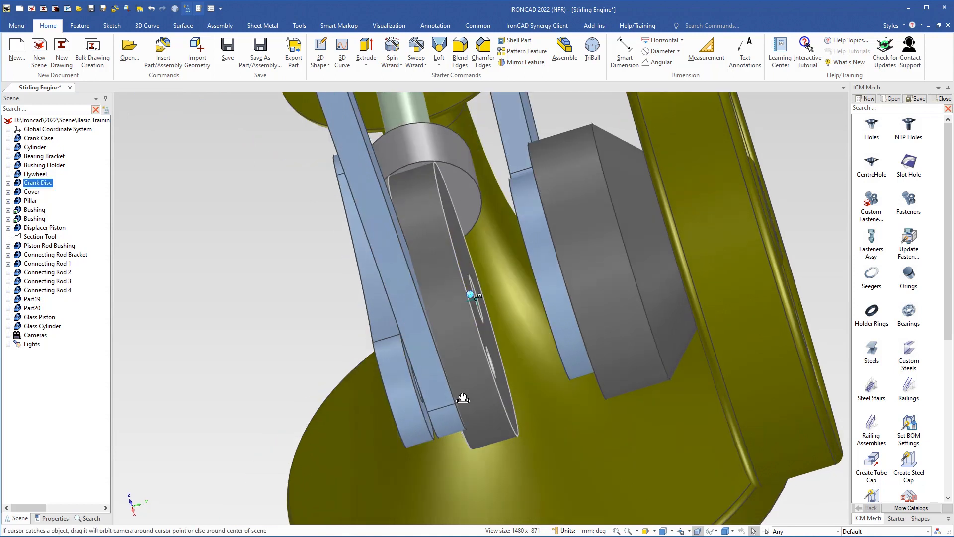
key(F10)
middle_drag(456, 333, 452, 363)
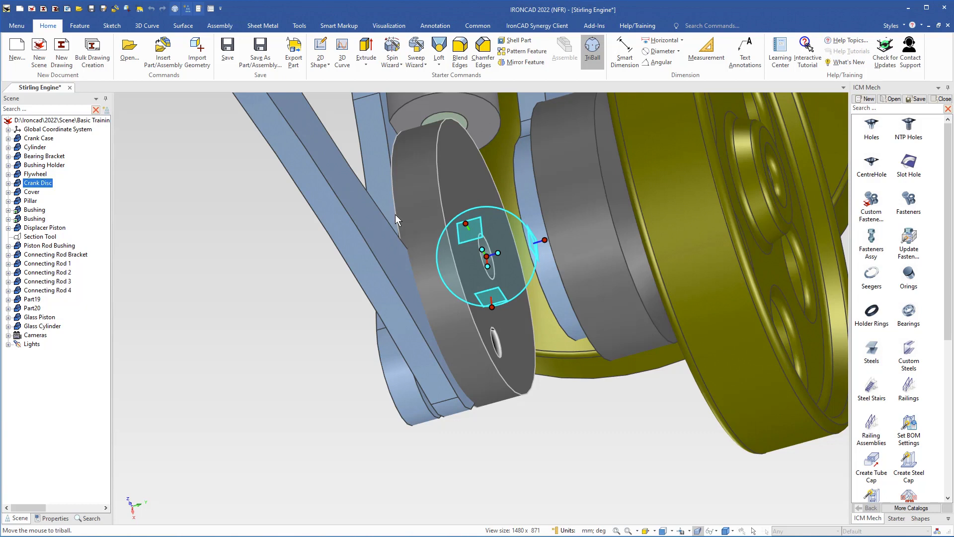
right_click(546, 240)
click(571, 247)
middle_drag(467, 264, 438, 243)
click(349, 180)
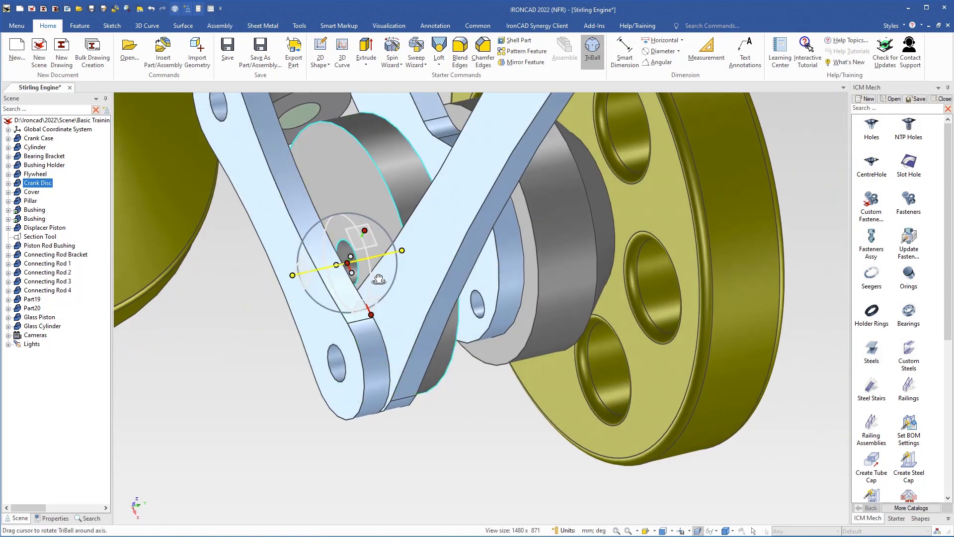
Reposition the Crank Disc along its axis so that it sits against Connecting Rod 2
middle_drag(383, 295, 381, 303)
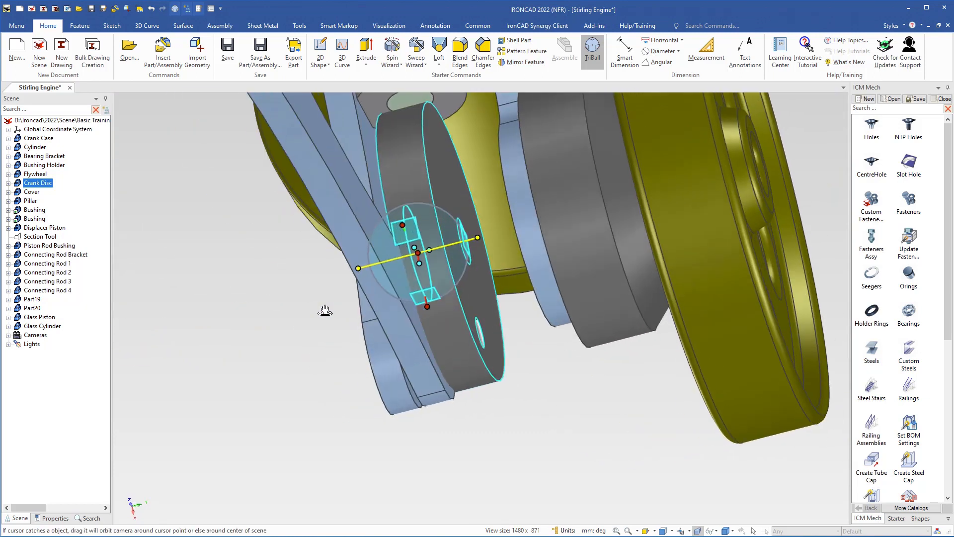
right_click(477, 238)
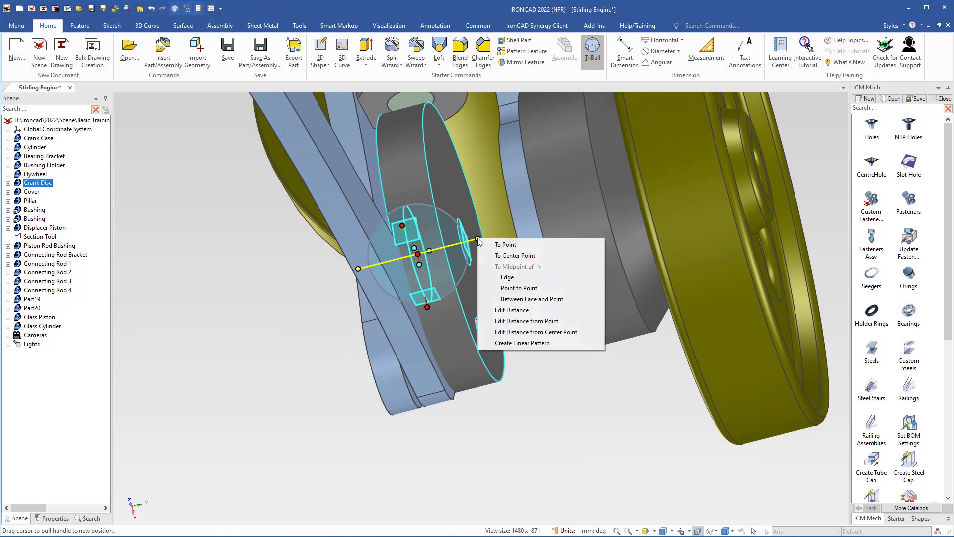
click(505, 244)
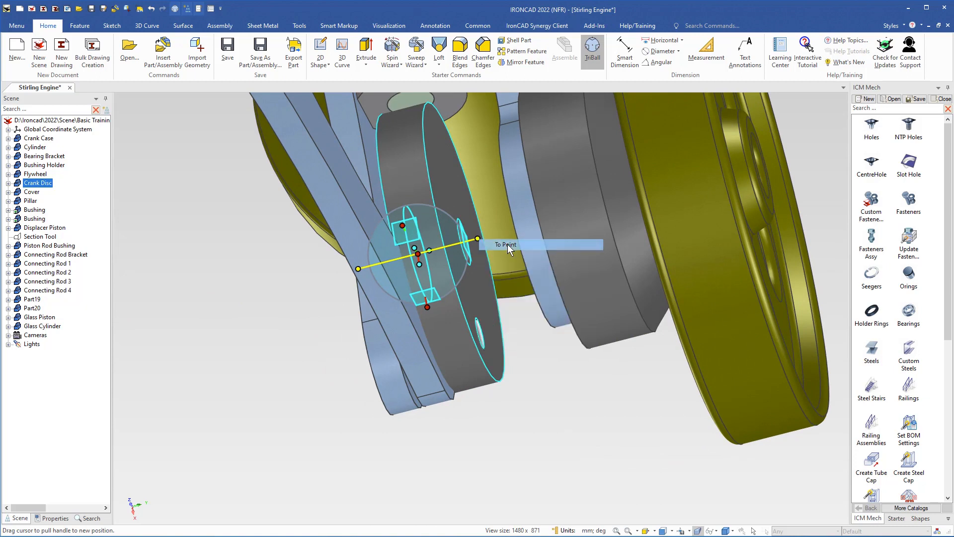
click(356, 200)
middle_drag(381, 297, 391, 300)
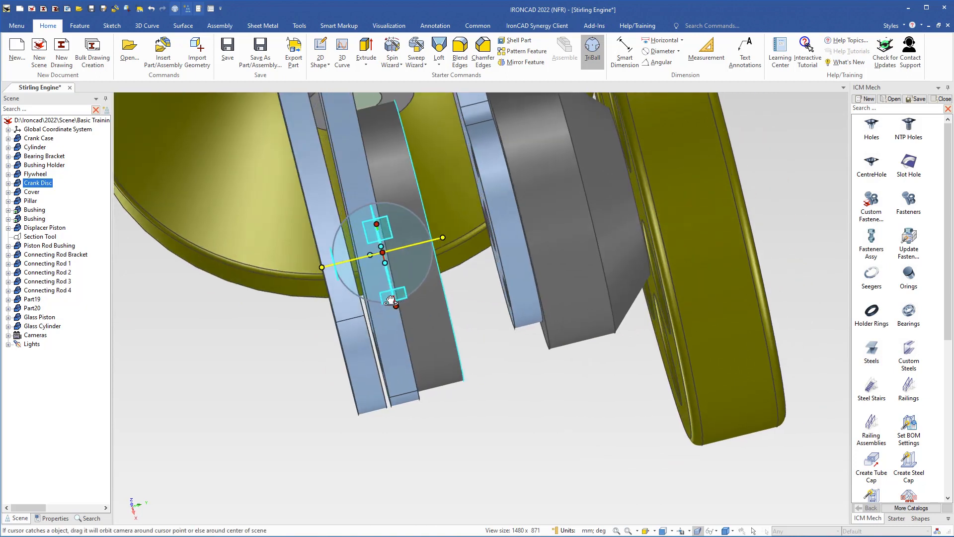
key(F10)
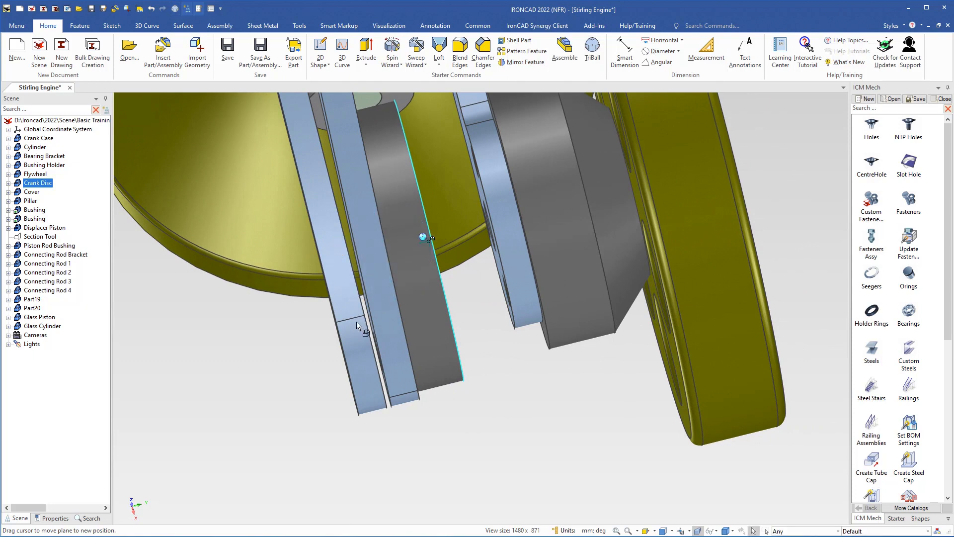
Move Connecting Rod 1 along its thickness axis with the TriBall to a point on Connecting Rod 2
click(338, 301)
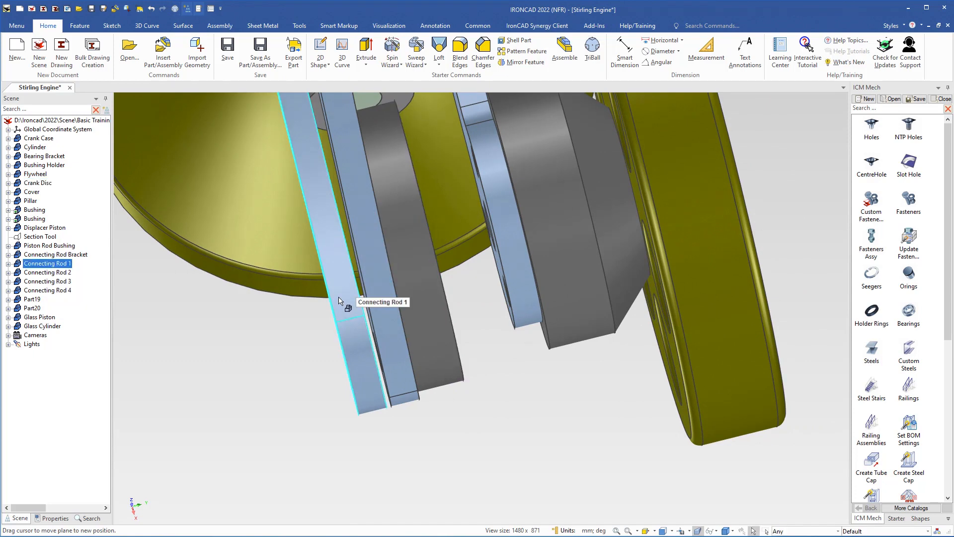
middle_drag(341, 304, 377, 396)
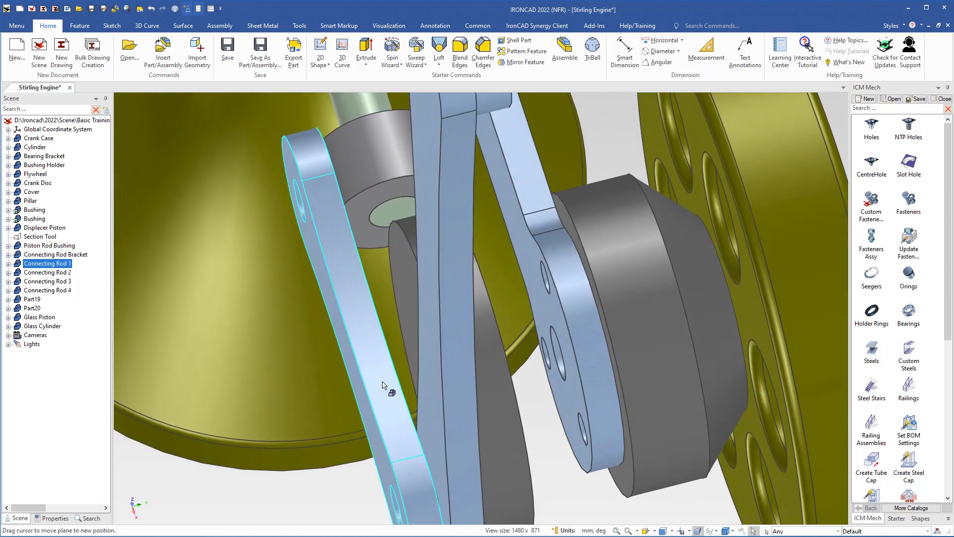
key(F10)
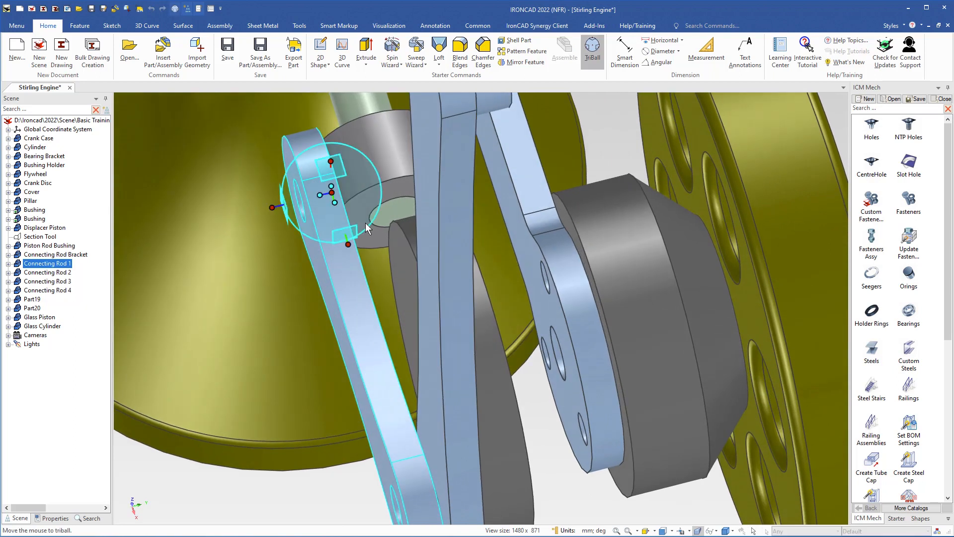
right_click(272, 208)
click(299, 221)
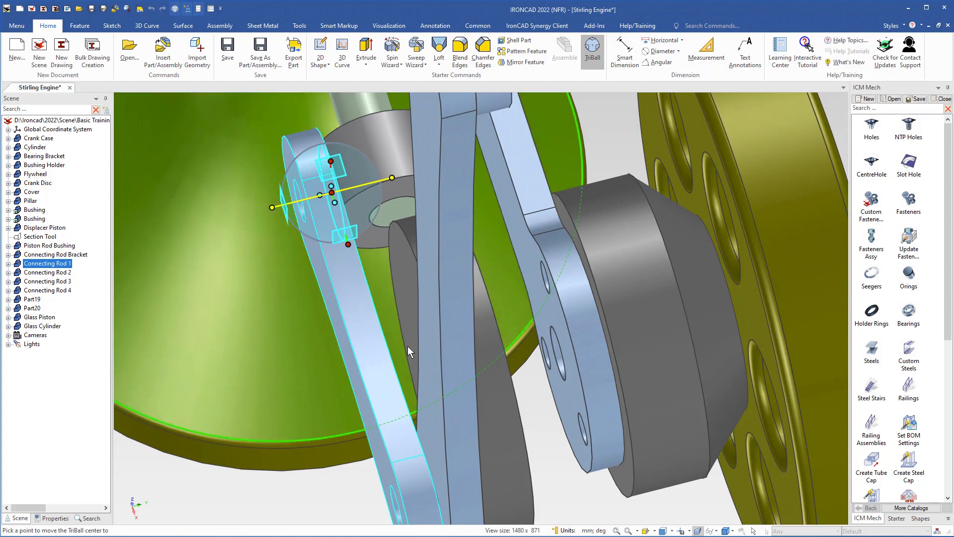
click(423, 360)
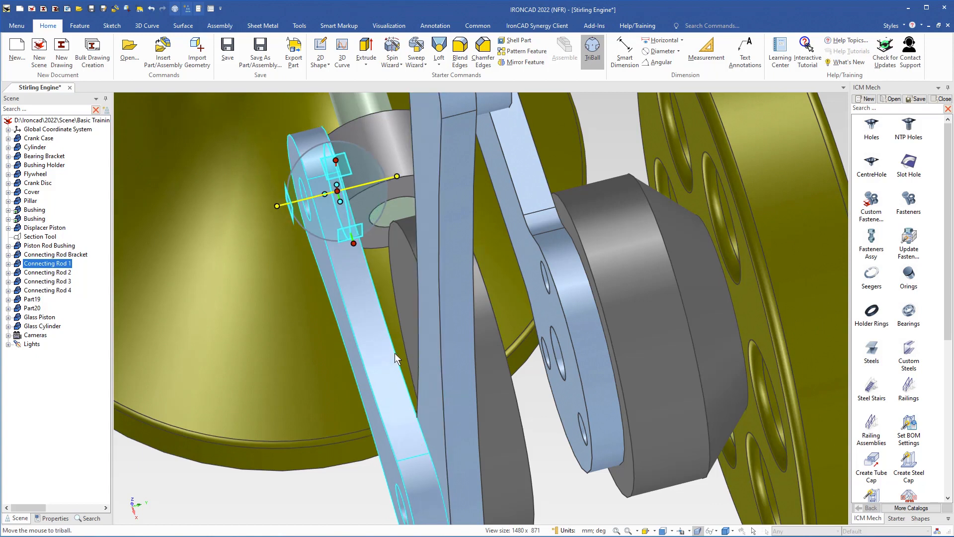
key(F10)
Resize the H Block cutout of the Connecting Rod Bracket so its side matches Connecting Rod 1's adjacent face
middle_drag(394, 352, 376, 353)
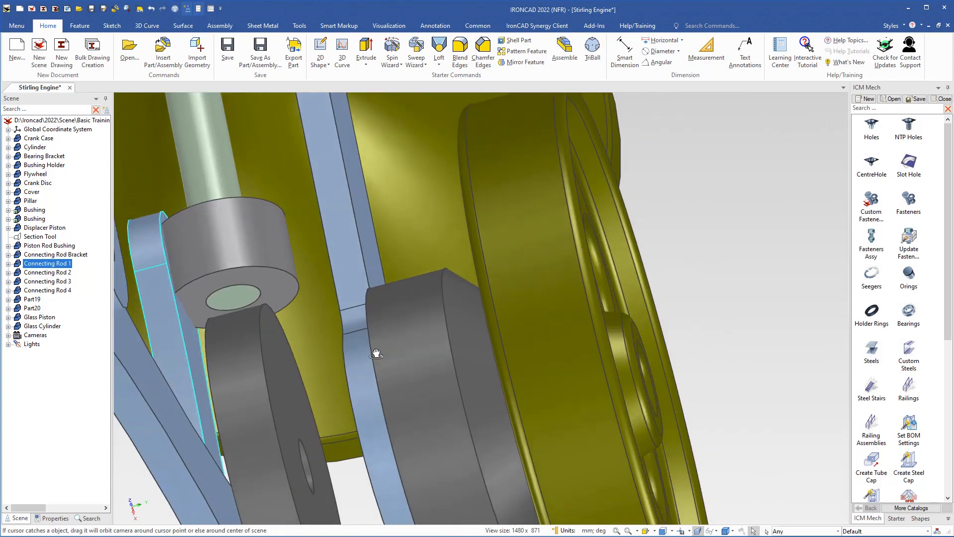
shift+middle_drag(279, 319, 424, 286)
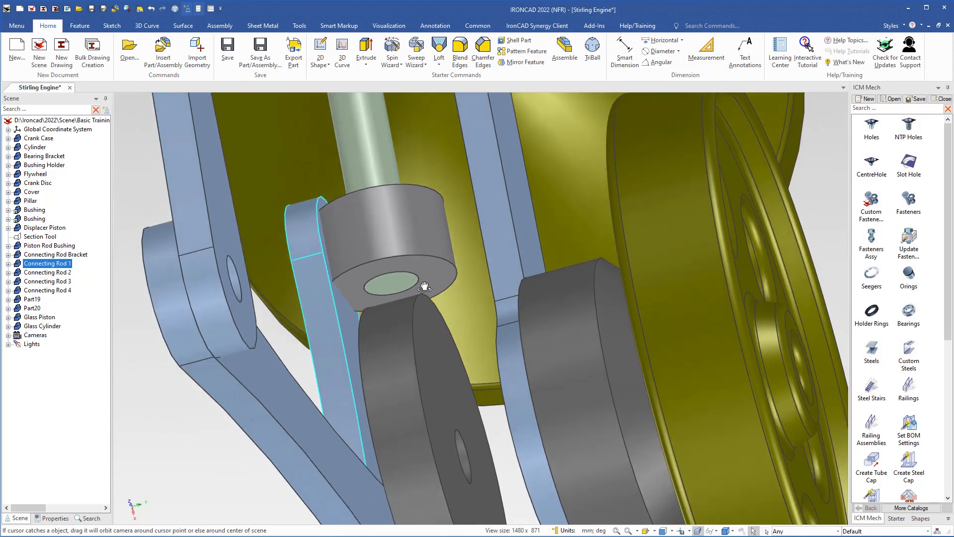
key(F10)
scroll(361, 288, up, 3)
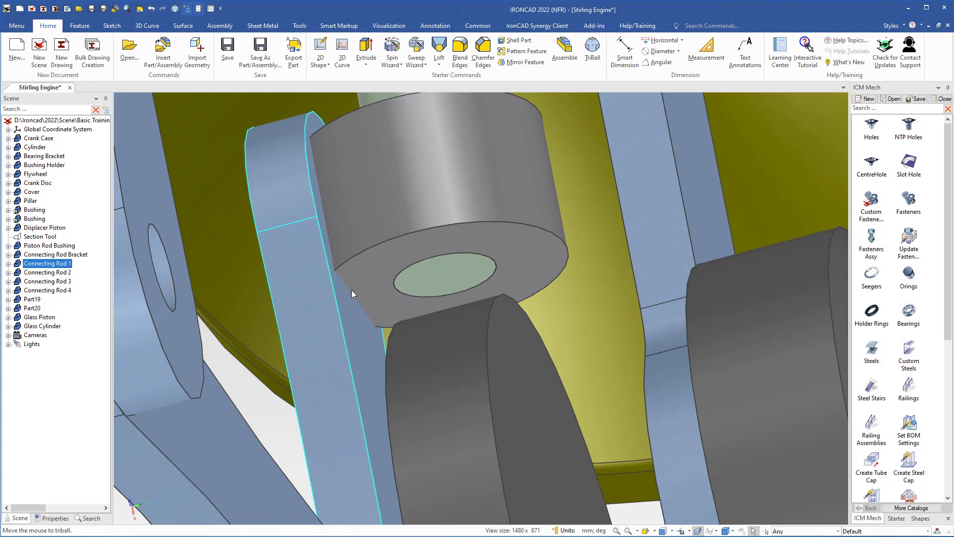
click(379, 224)
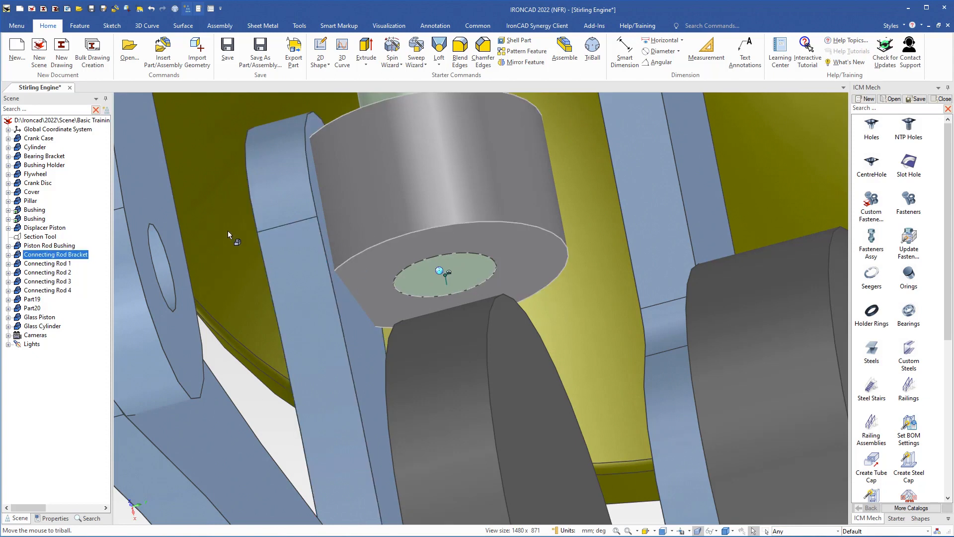
click(9, 255)
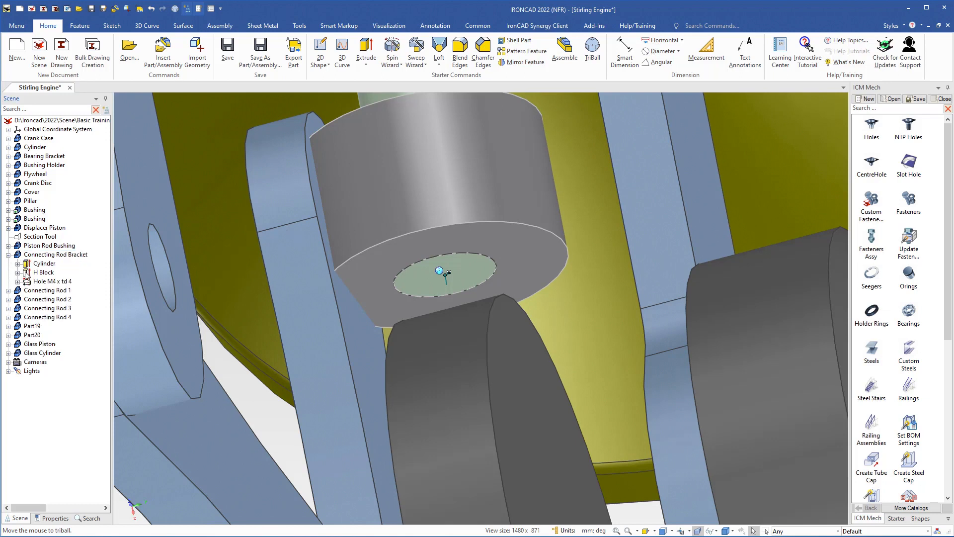
click(27, 273)
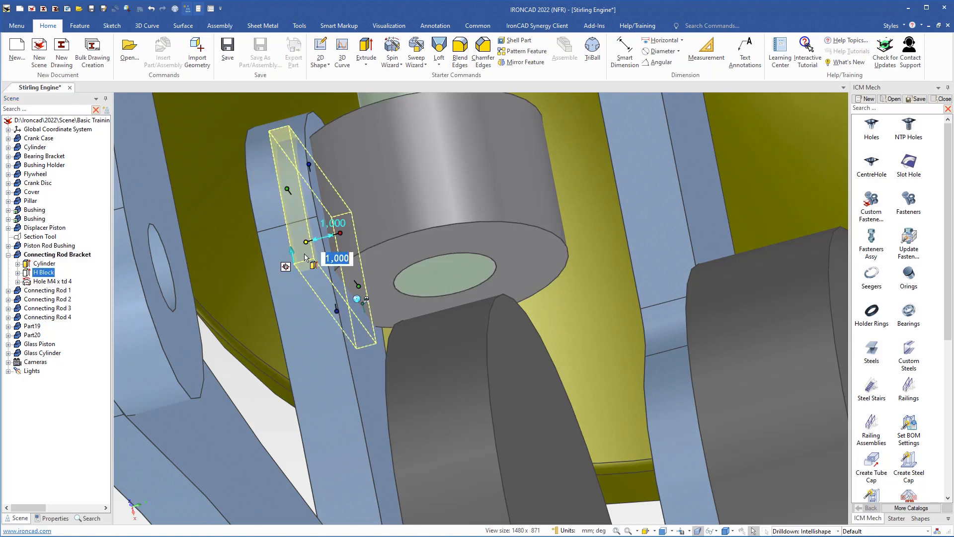
drag(344, 233, 342, 232)
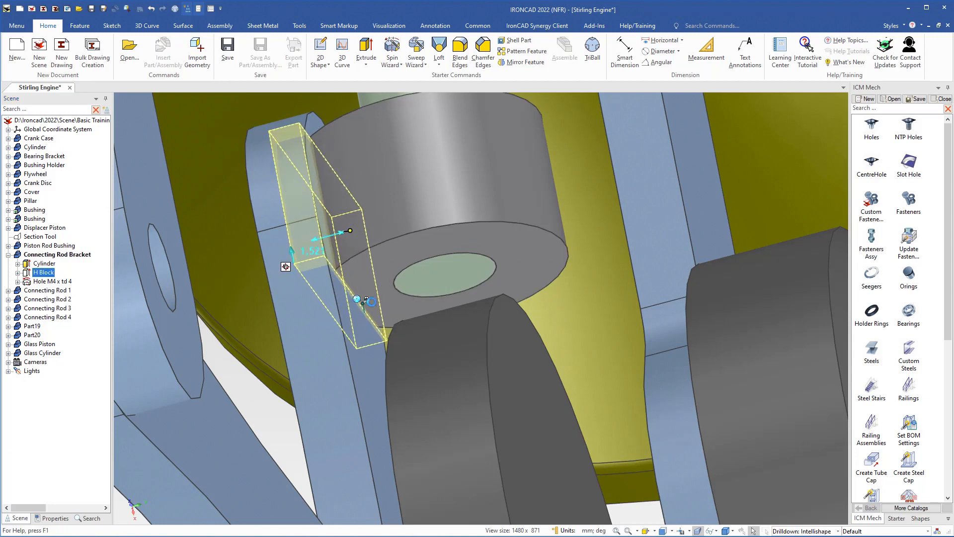
drag(373, 340, 366, 360)
click(249, 402)
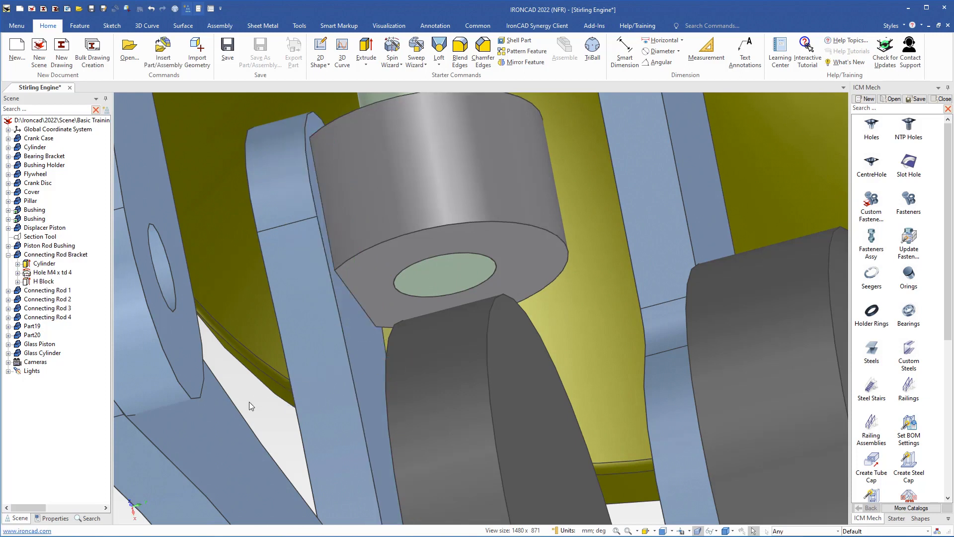
middle_drag(313, 287, 377, 328)
click(8, 254)
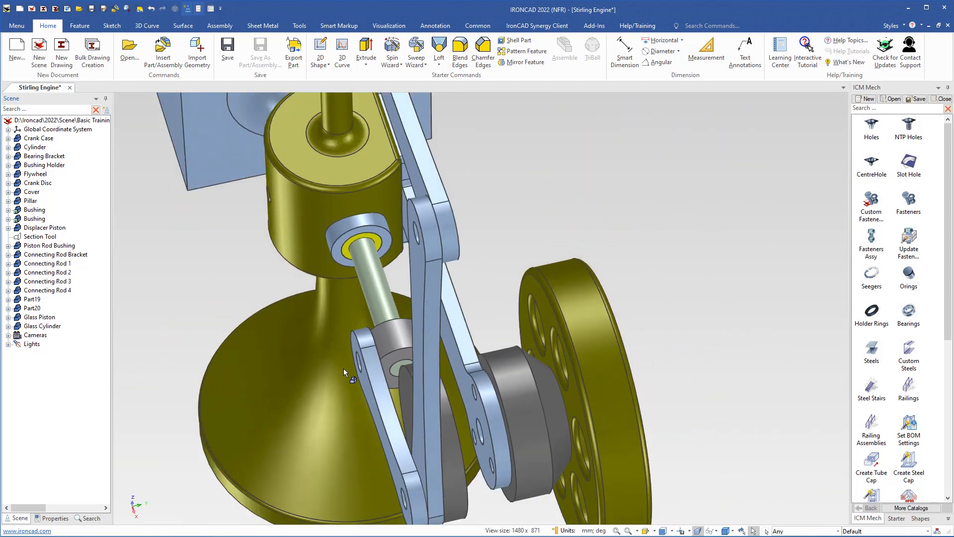
Review the aligned rods and the complete engine, and save the Stirling Engine scene
middle_drag(397, 405, 385, 435)
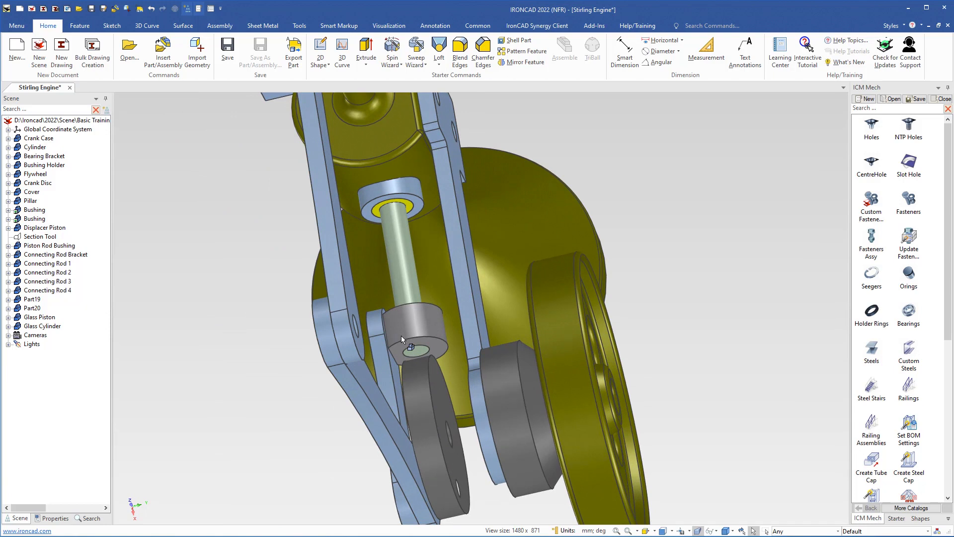
scroll(399, 333, down, 3)
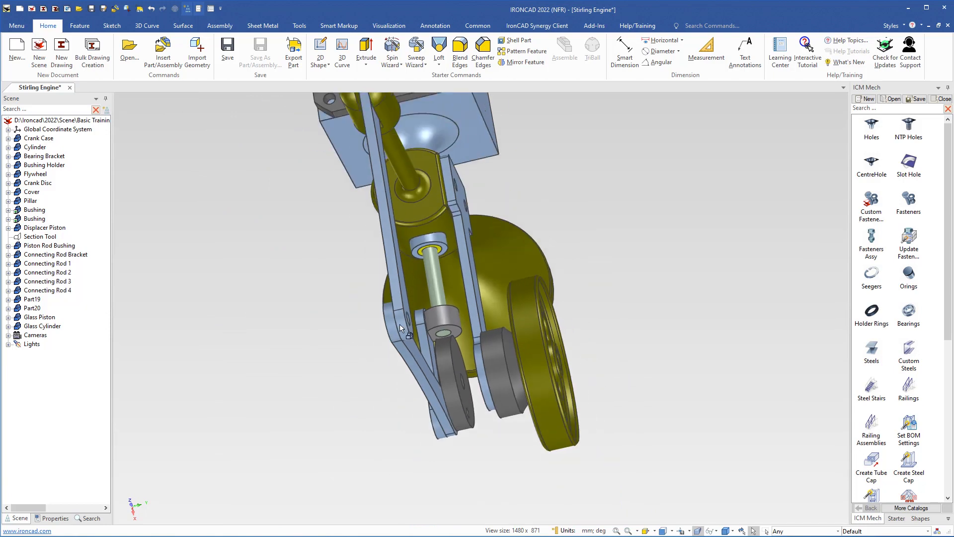
shift+middle_drag(391, 243, 380, 451)
middle_drag(384, 302, 349, 246)
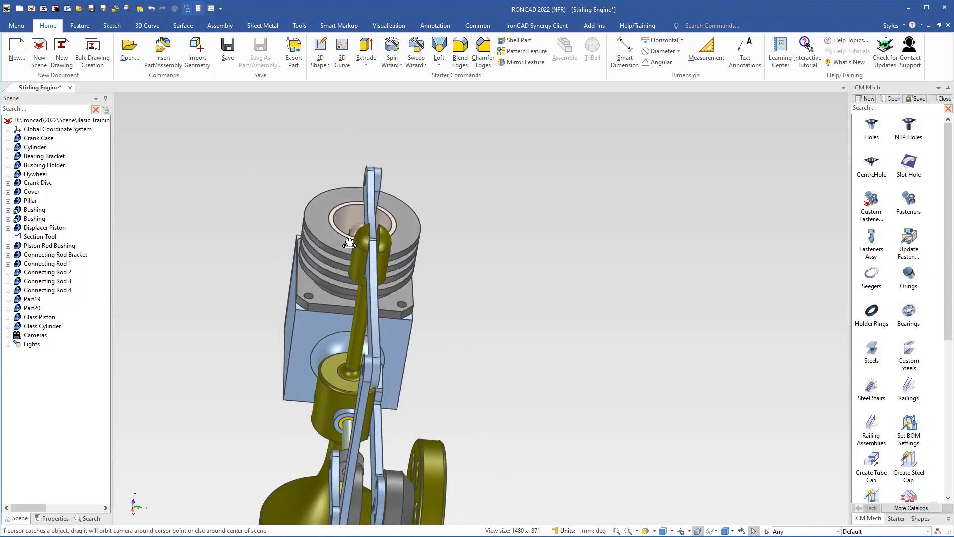
middle_drag(343, 305, 344, 304)
scroll(346, 285, down, 5)
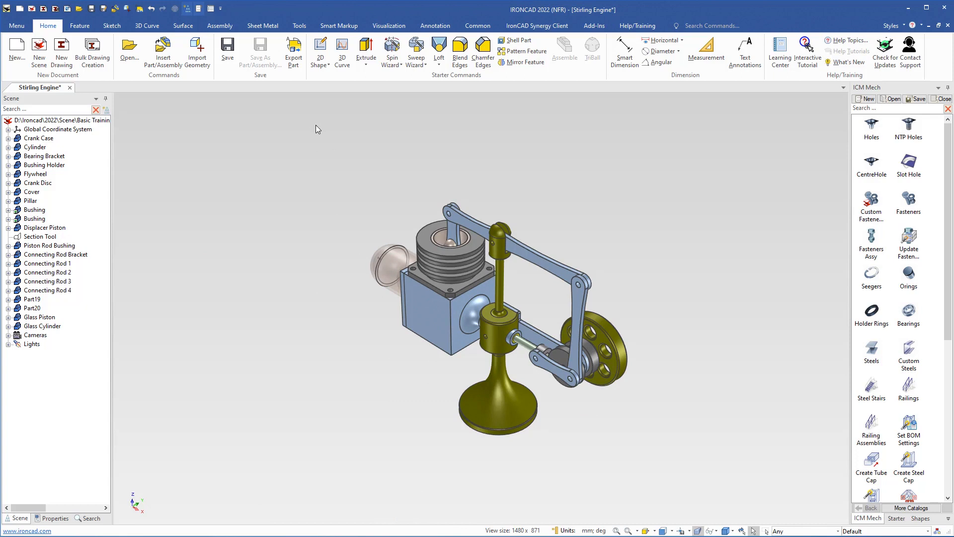
click(228, 49)
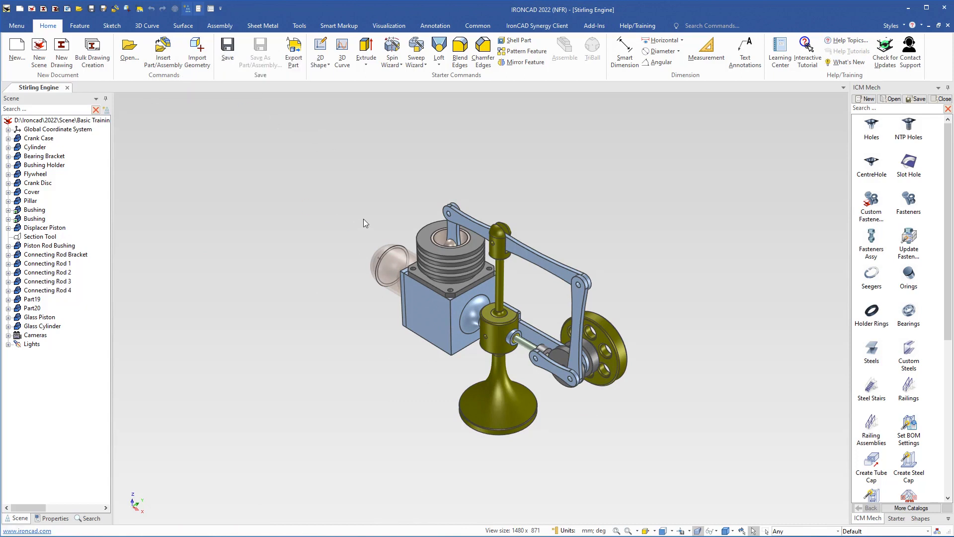